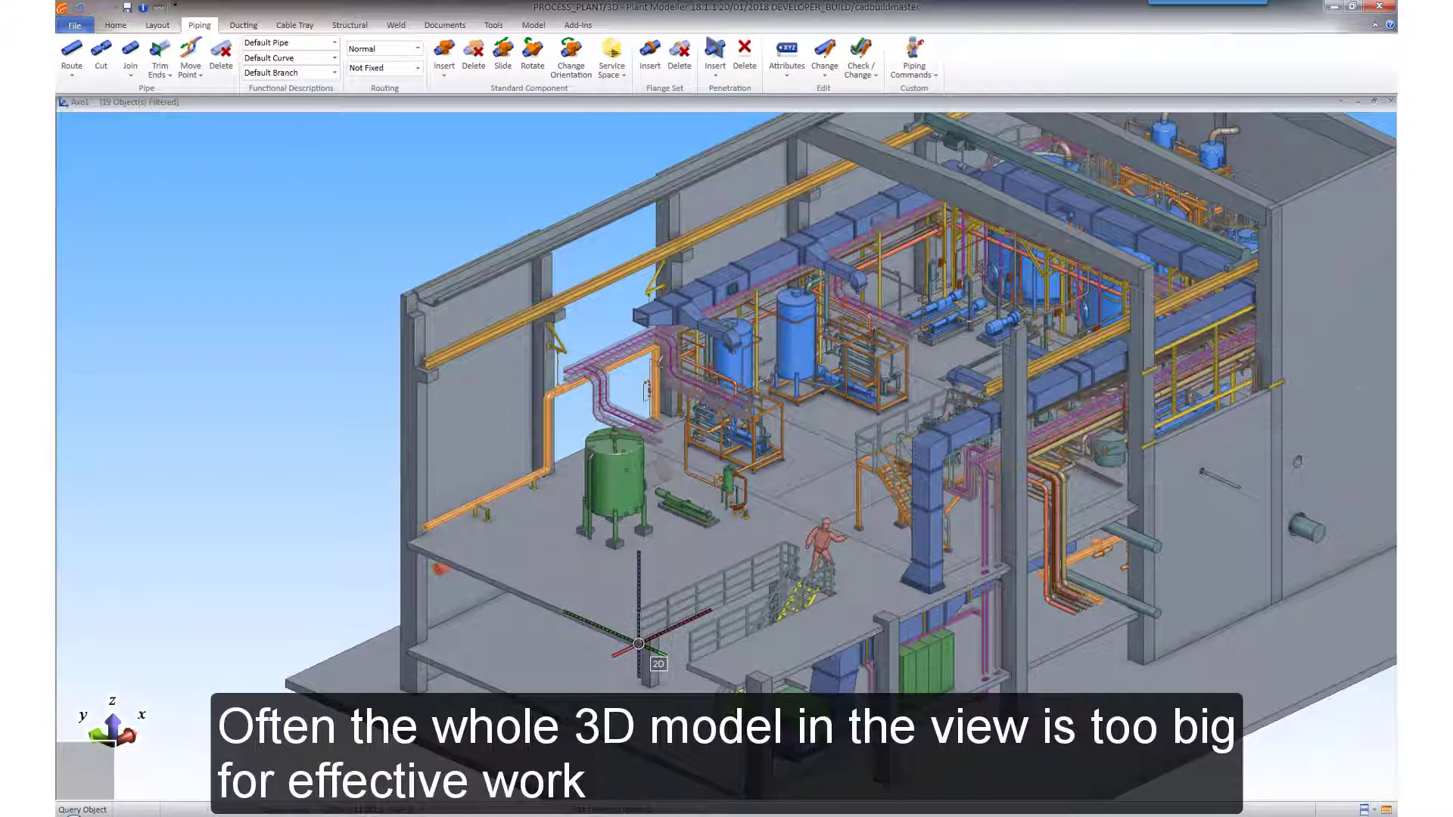
Limit the 3D view with a cutting plane through the front corner of the upper building floor.
key("ctrl+5")
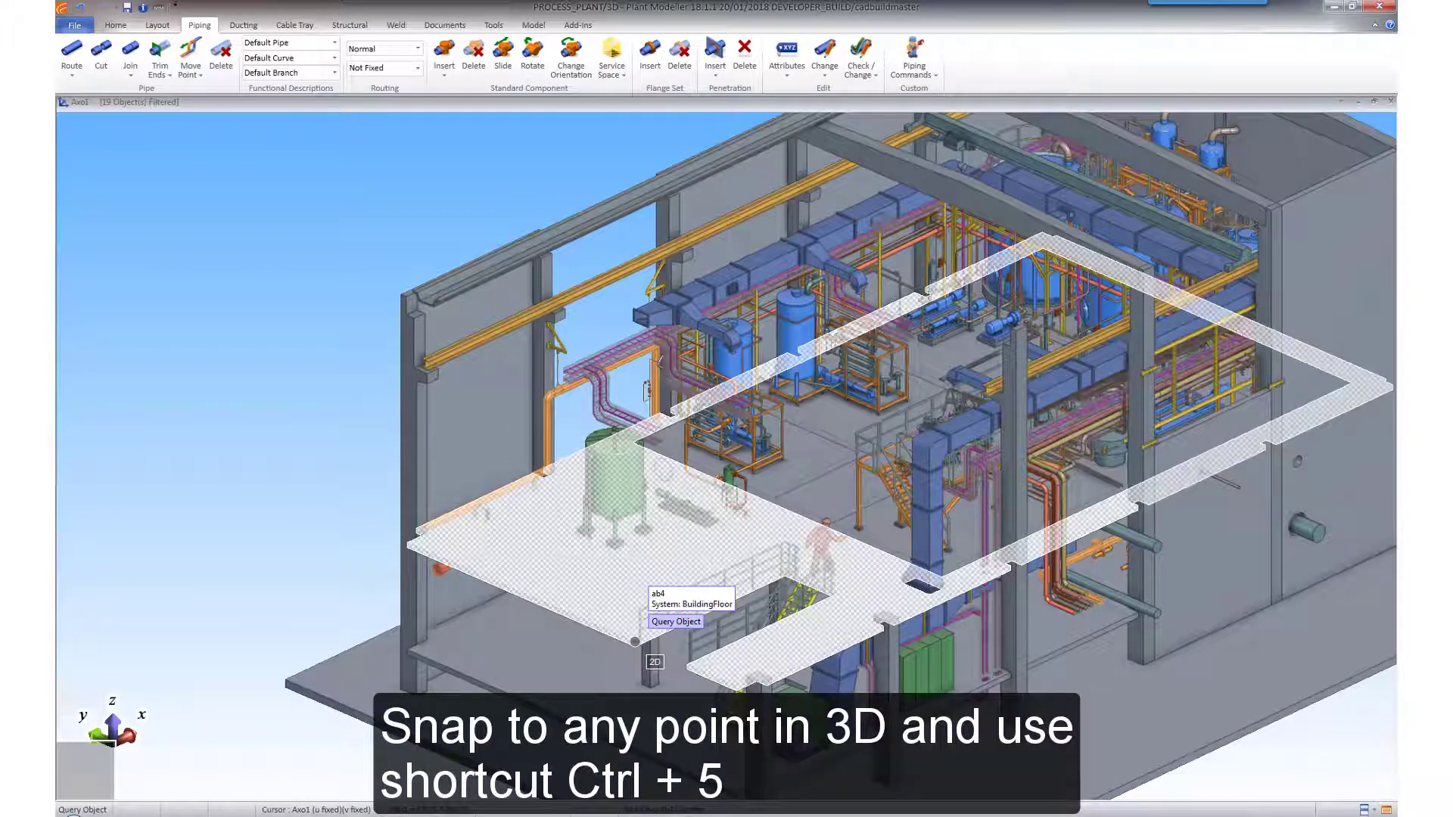
key("ctrl+5")
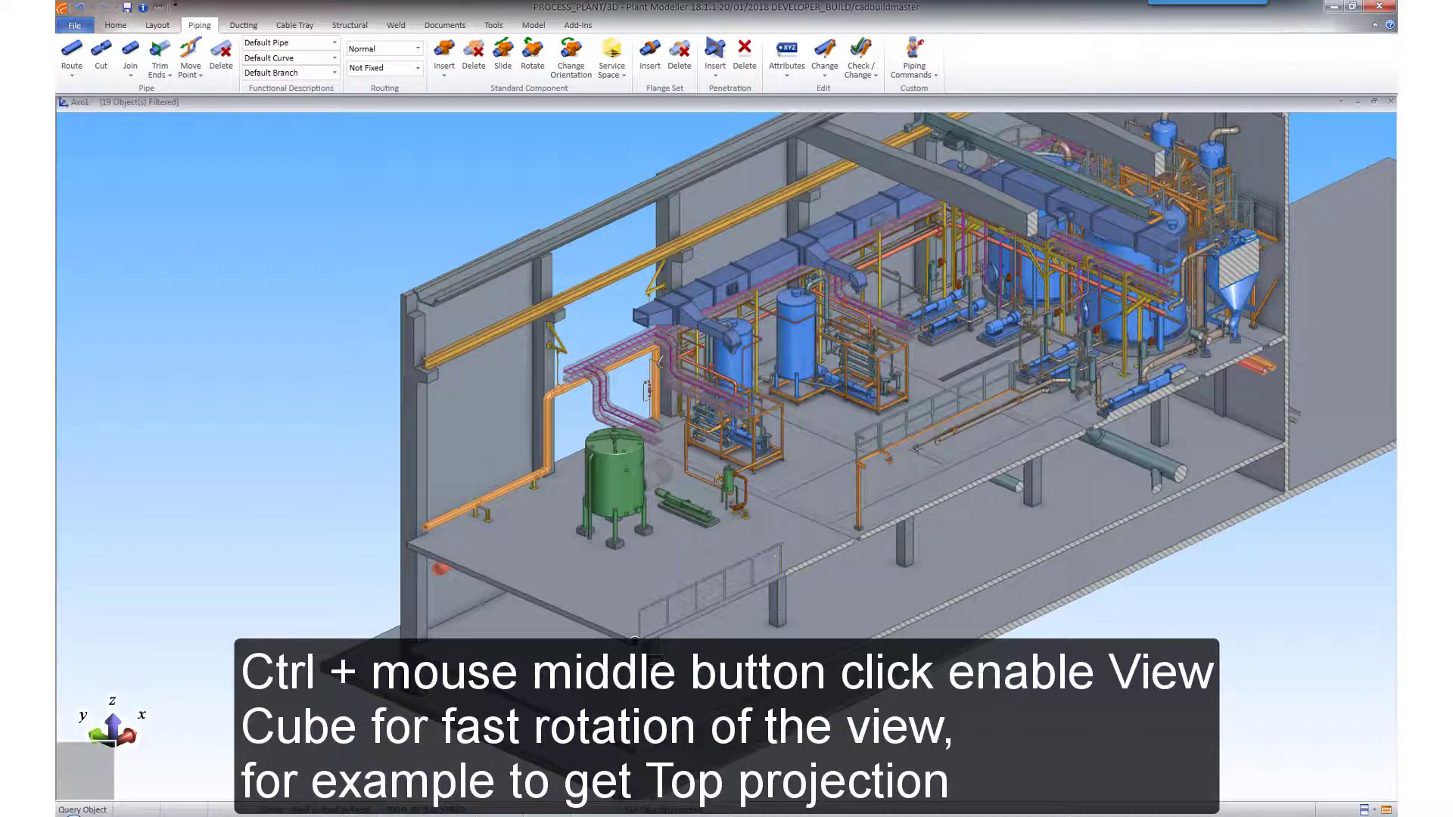
Switch the clipped model to the Top projection with the View Cube.
scroll(628, 437, "up", 5)
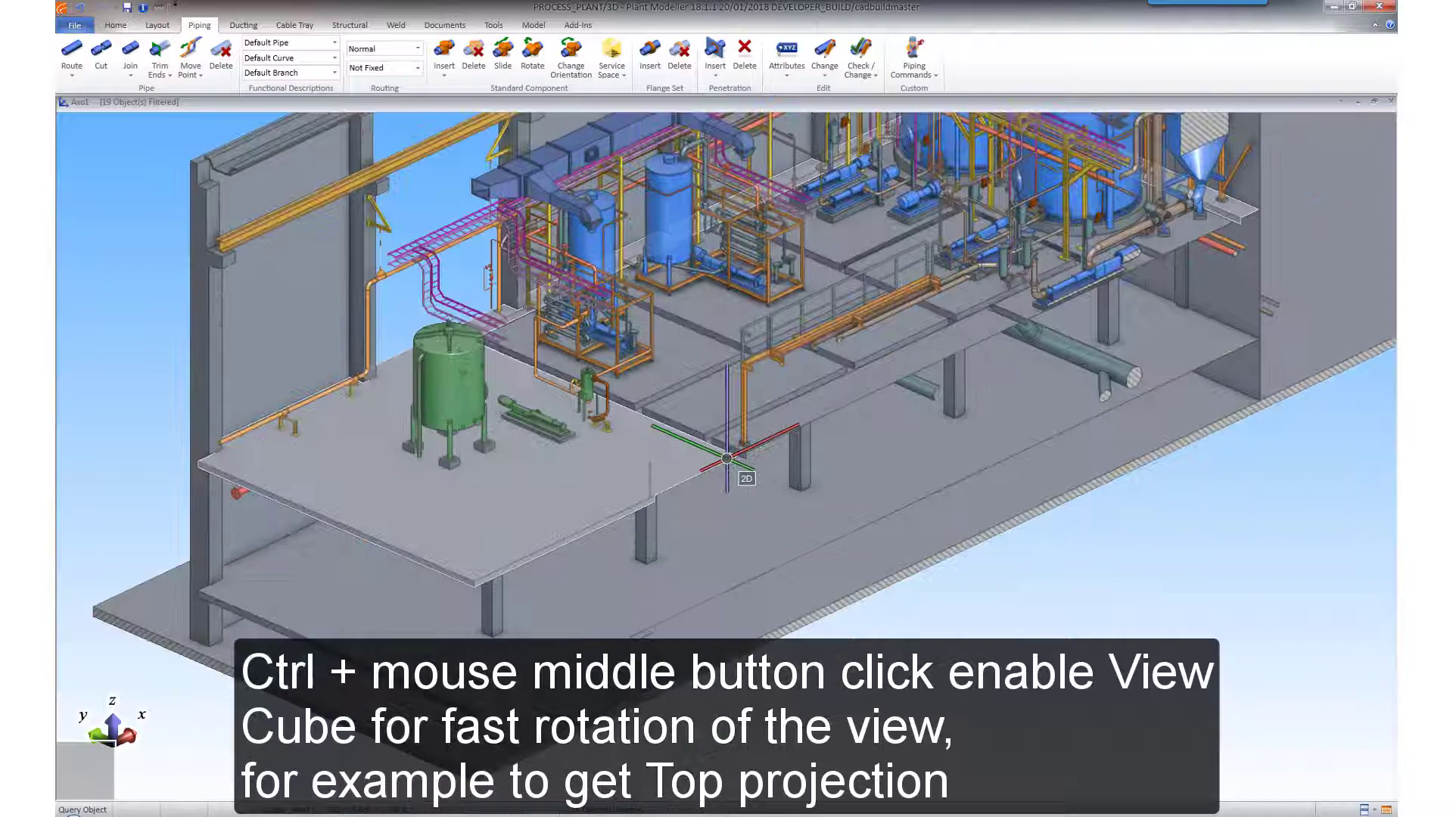
scroll(628, 437, "down", 2)
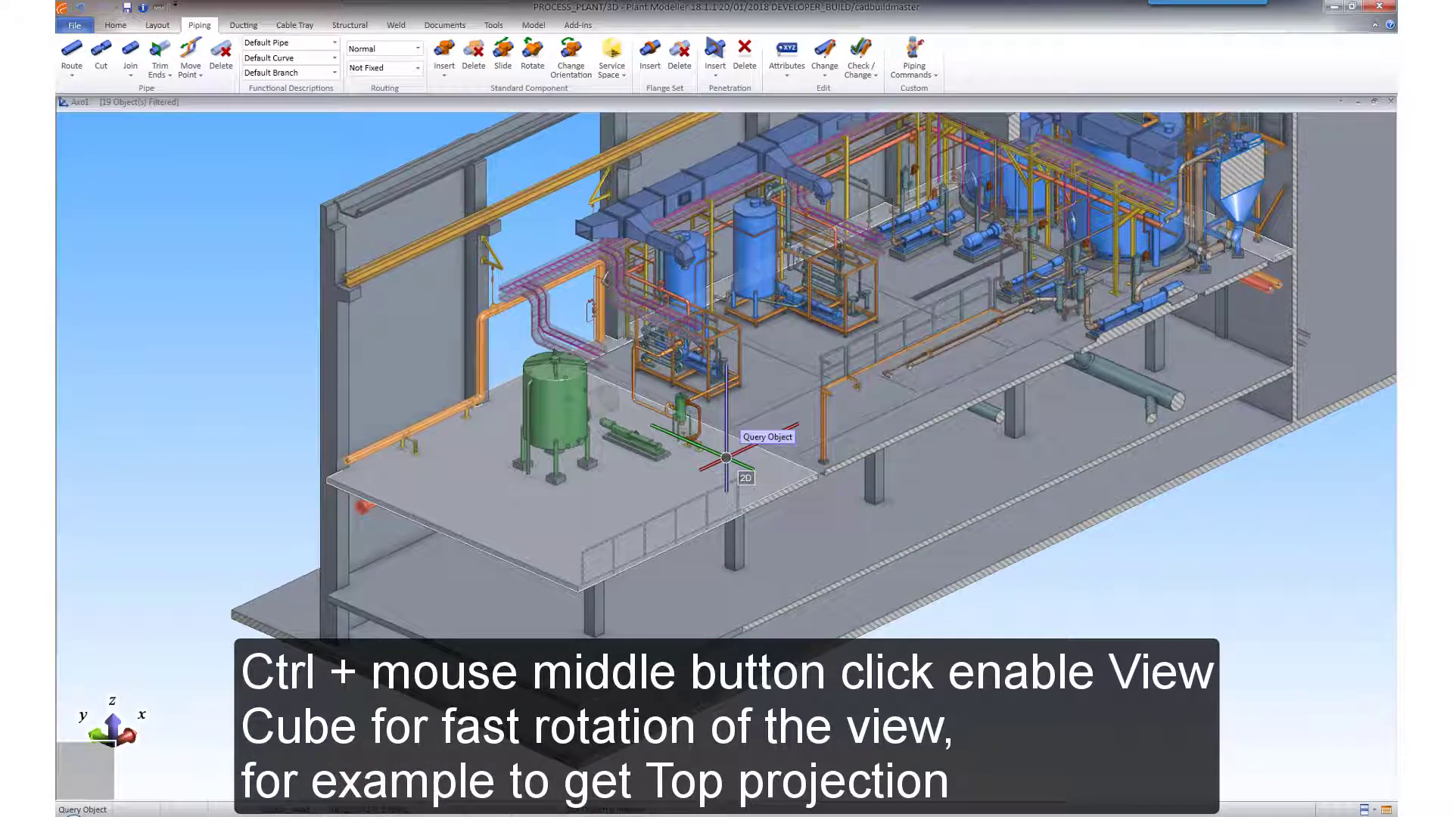
middle_click(726, 458, "ctrl")
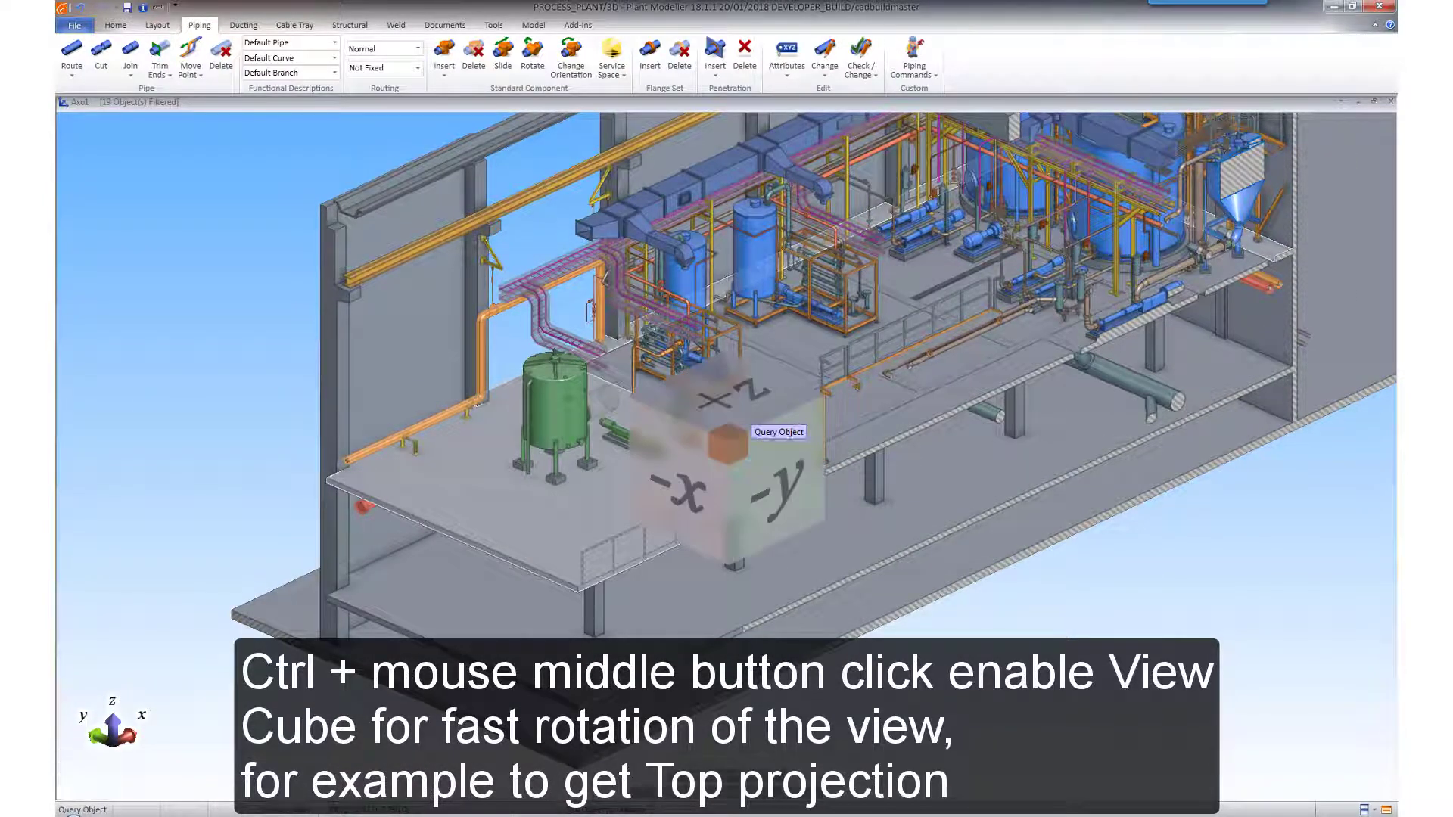
left_click(726, 458)
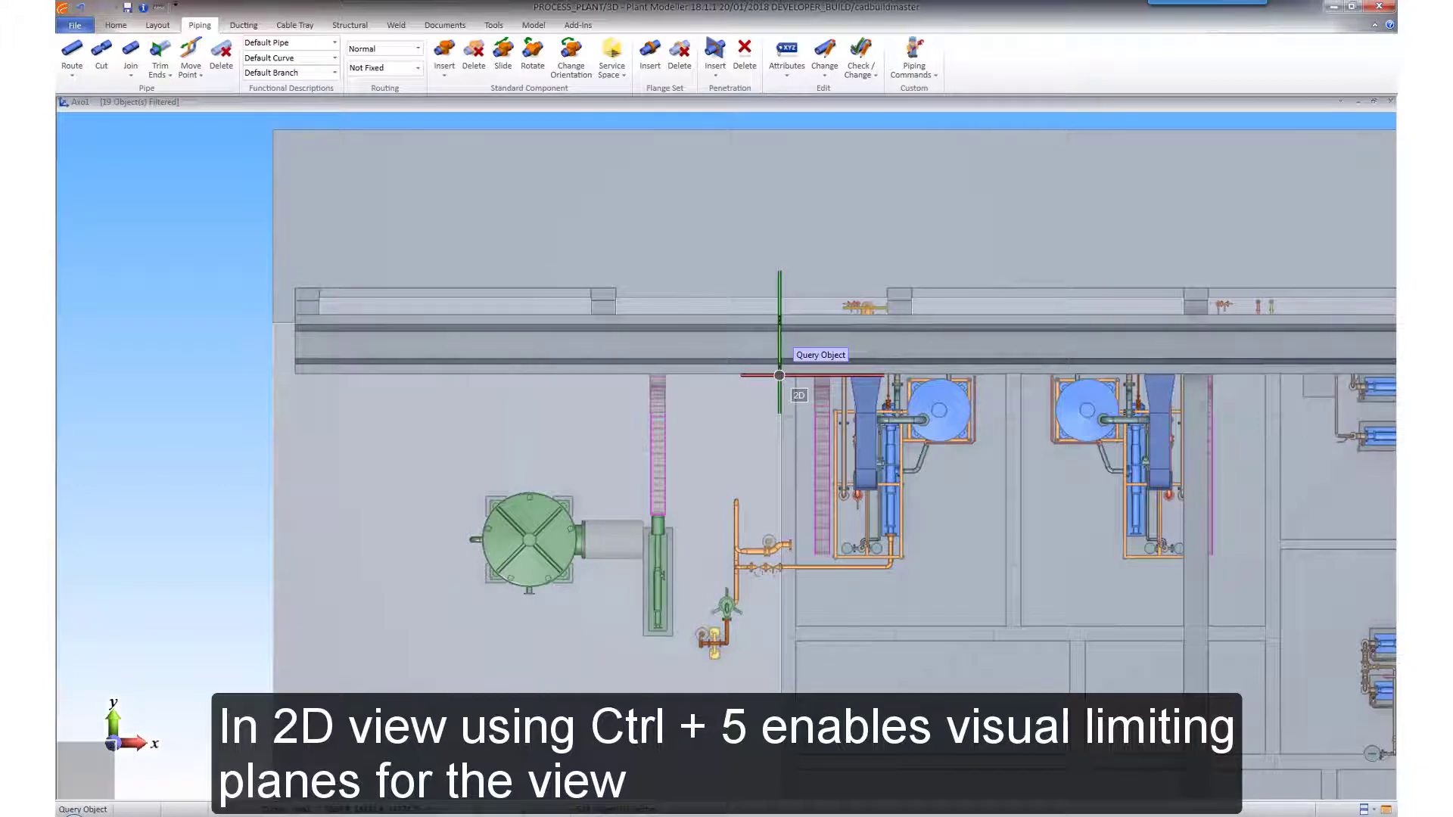
Limit the view with two corner planes to the floor area around the green tank and pump, and return to an axonometric view.
key("ctrl+5")
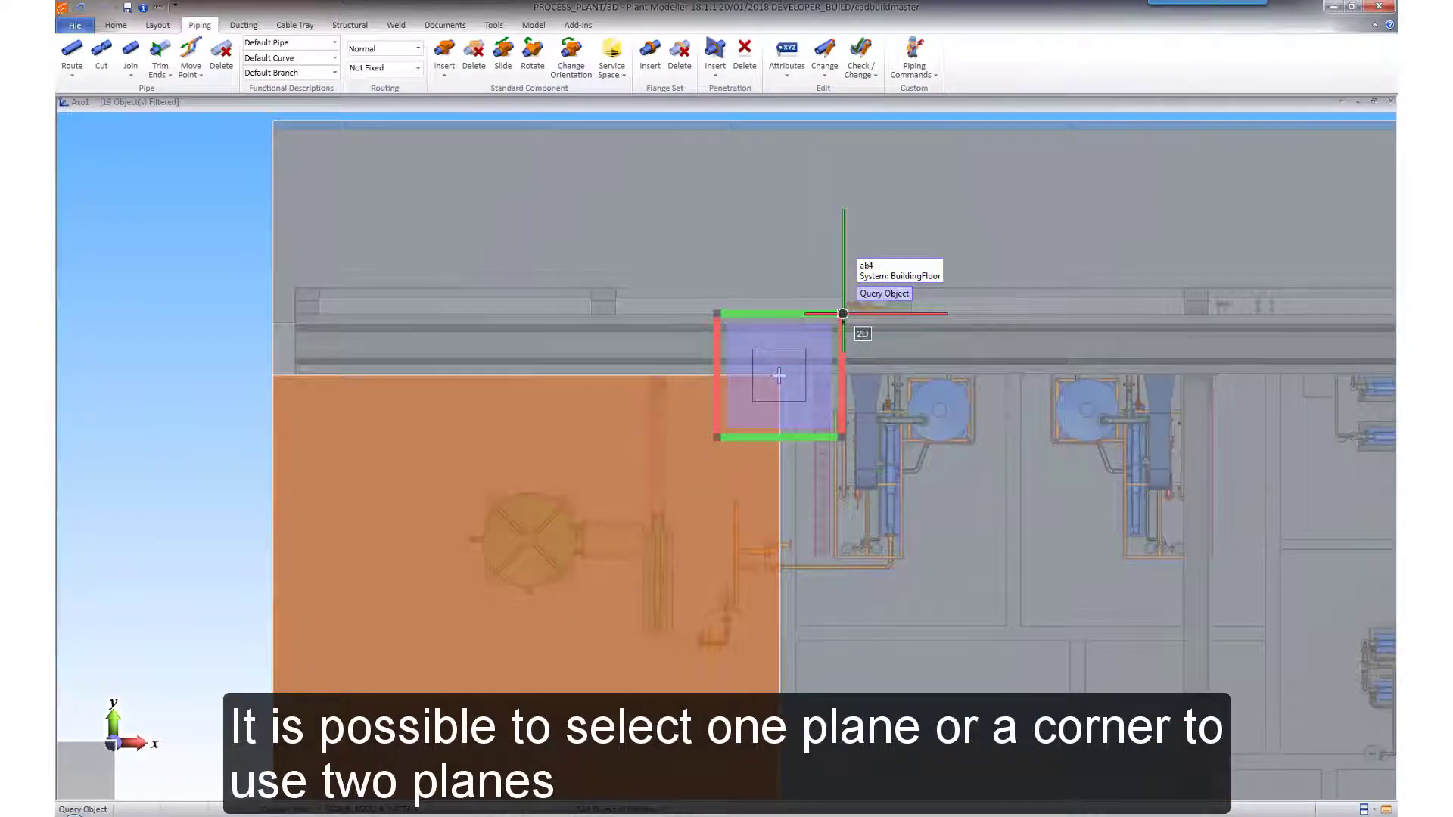
left_click(843, 313)
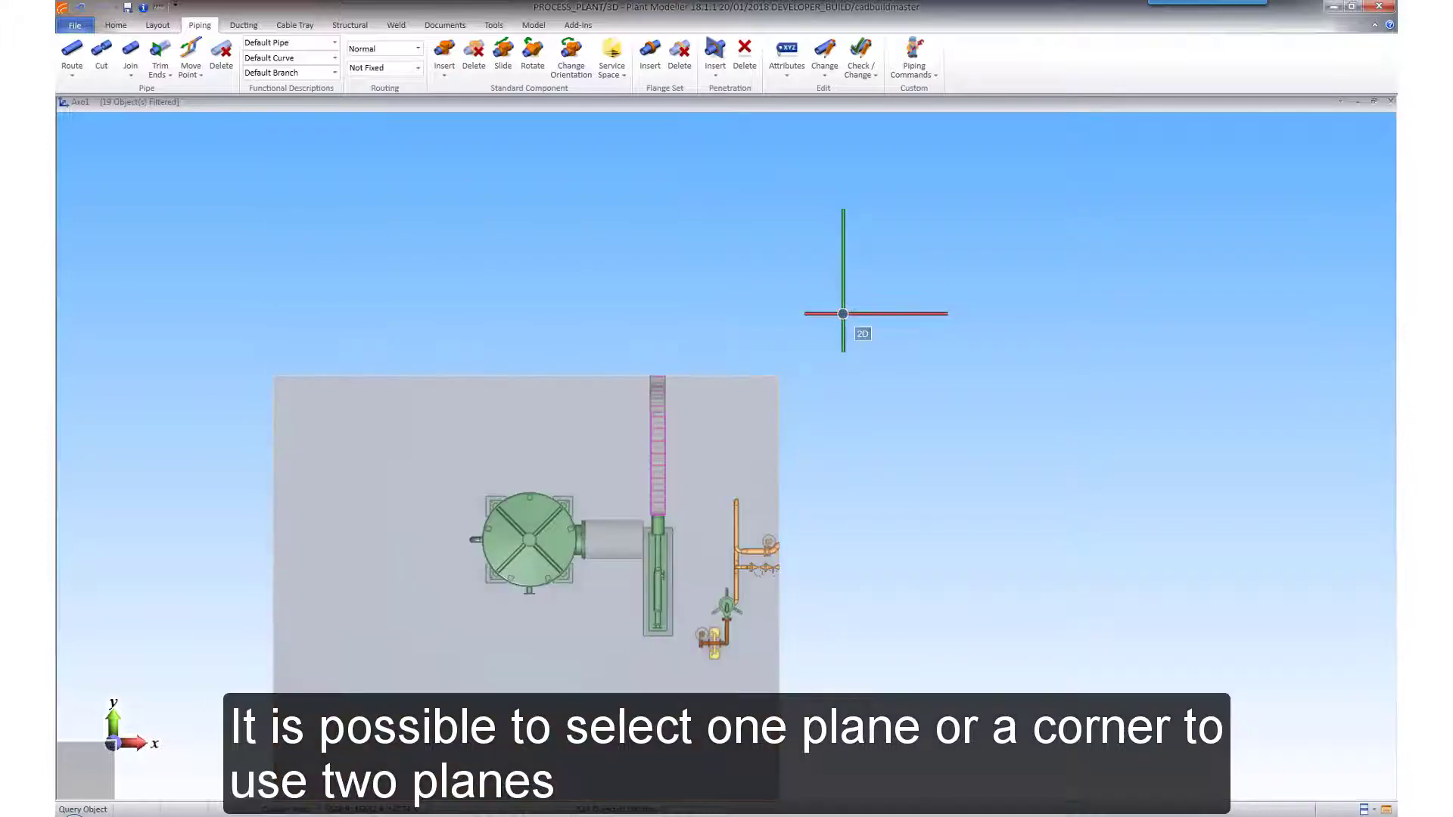
scroll(725, 458, "down", 2)
middle_click_drag(725, 457, 726, 458)
middle_click_drag(858, 694, 726, 457)
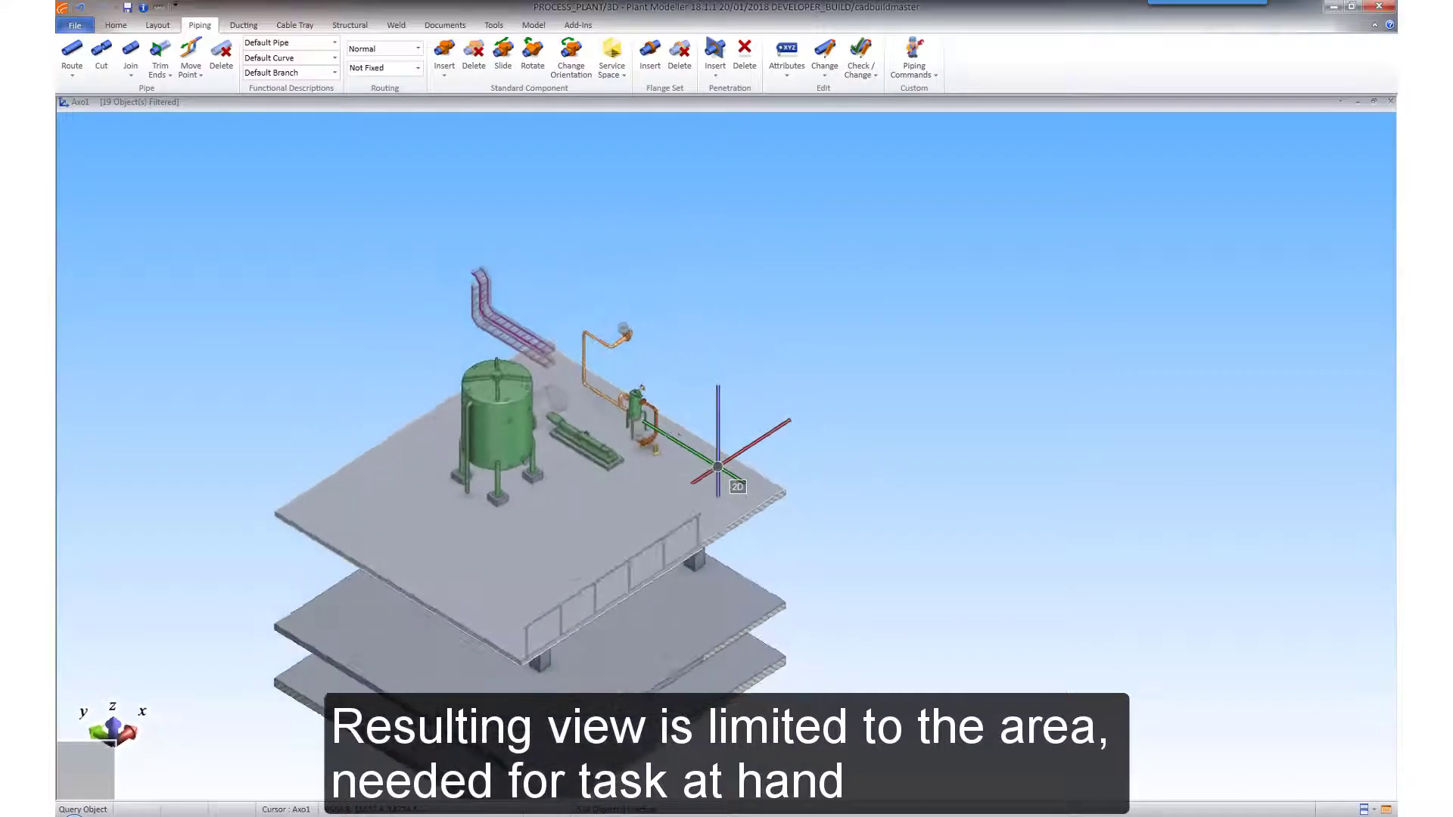
Examine the geometry points on the valve, pipe support and steel beam beside the small green vessel.
scroll(726, 458, "up", 4)
scroll(726, 458, "up", 6)
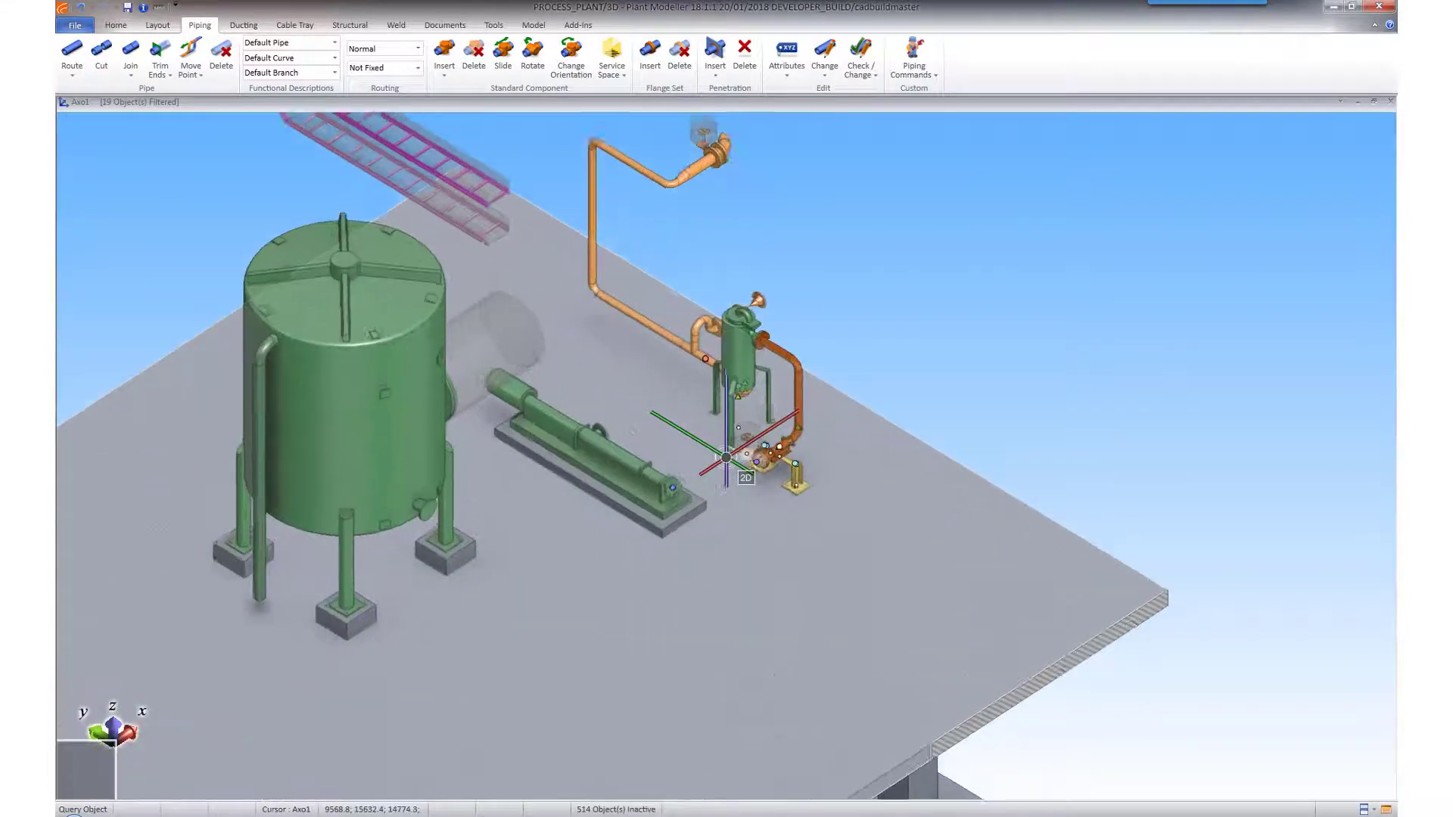
scroll(725, 457, "up", 8)
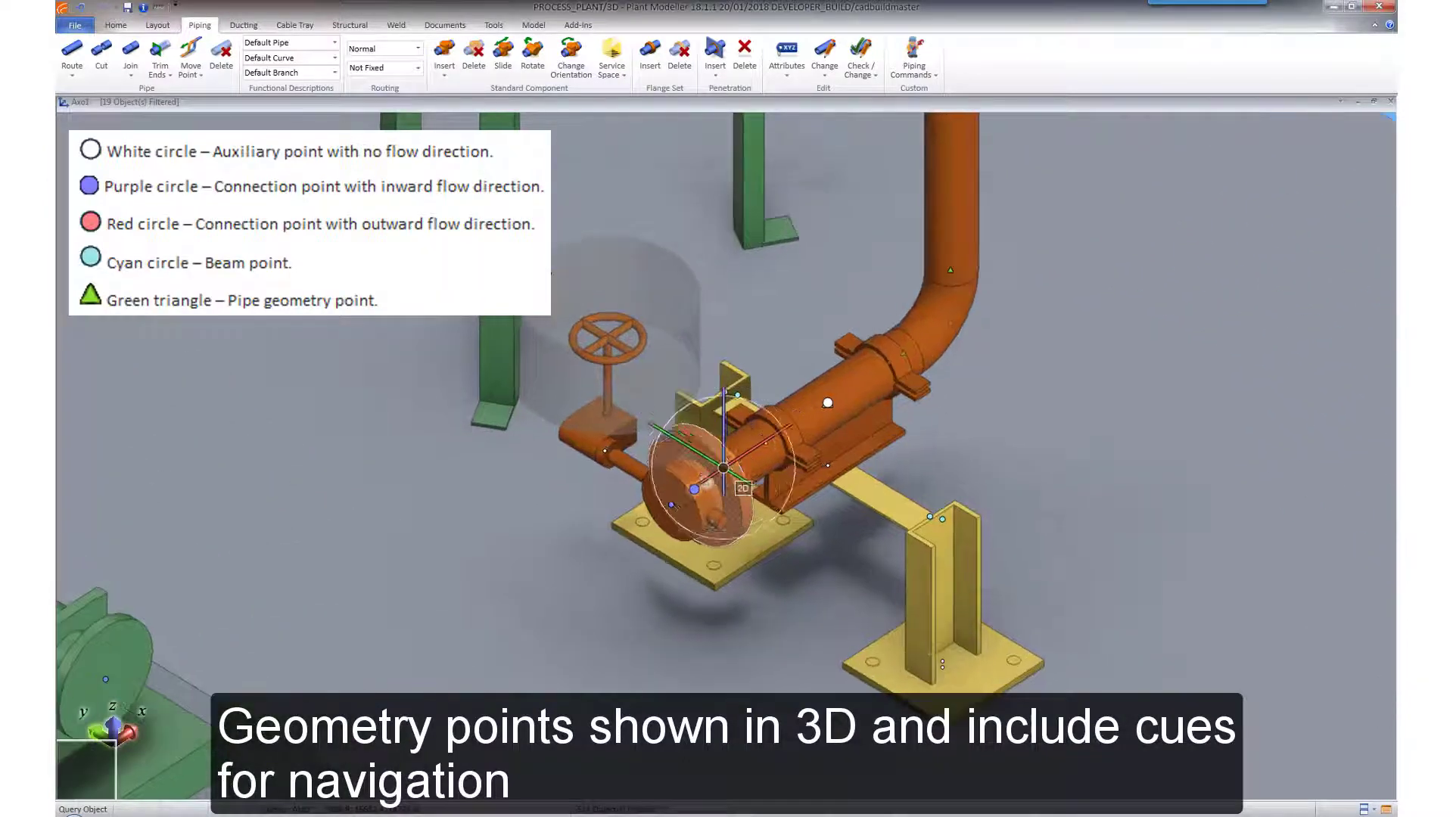
mouse_move(669, 508)
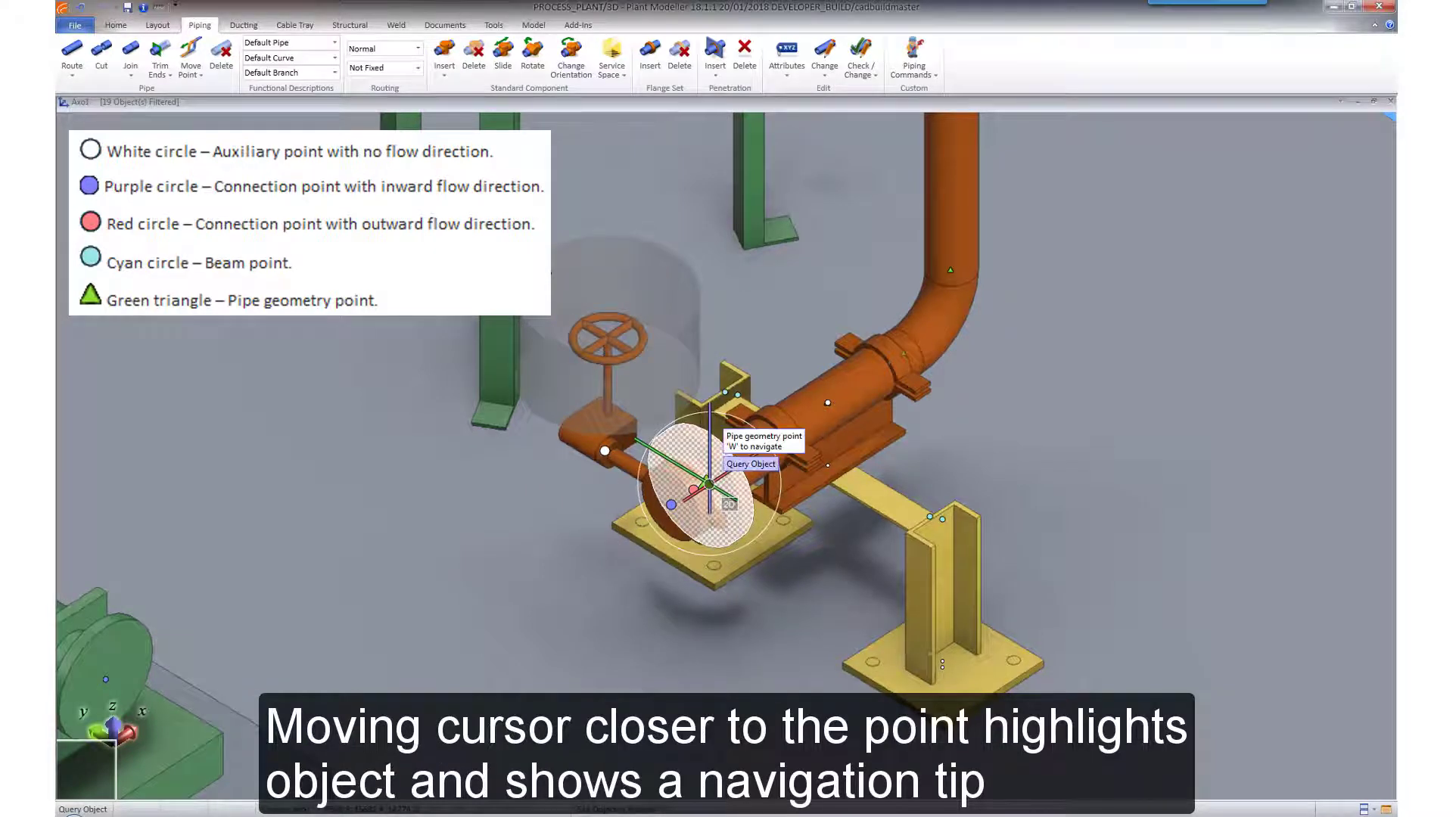
mouse_move(827, 404)
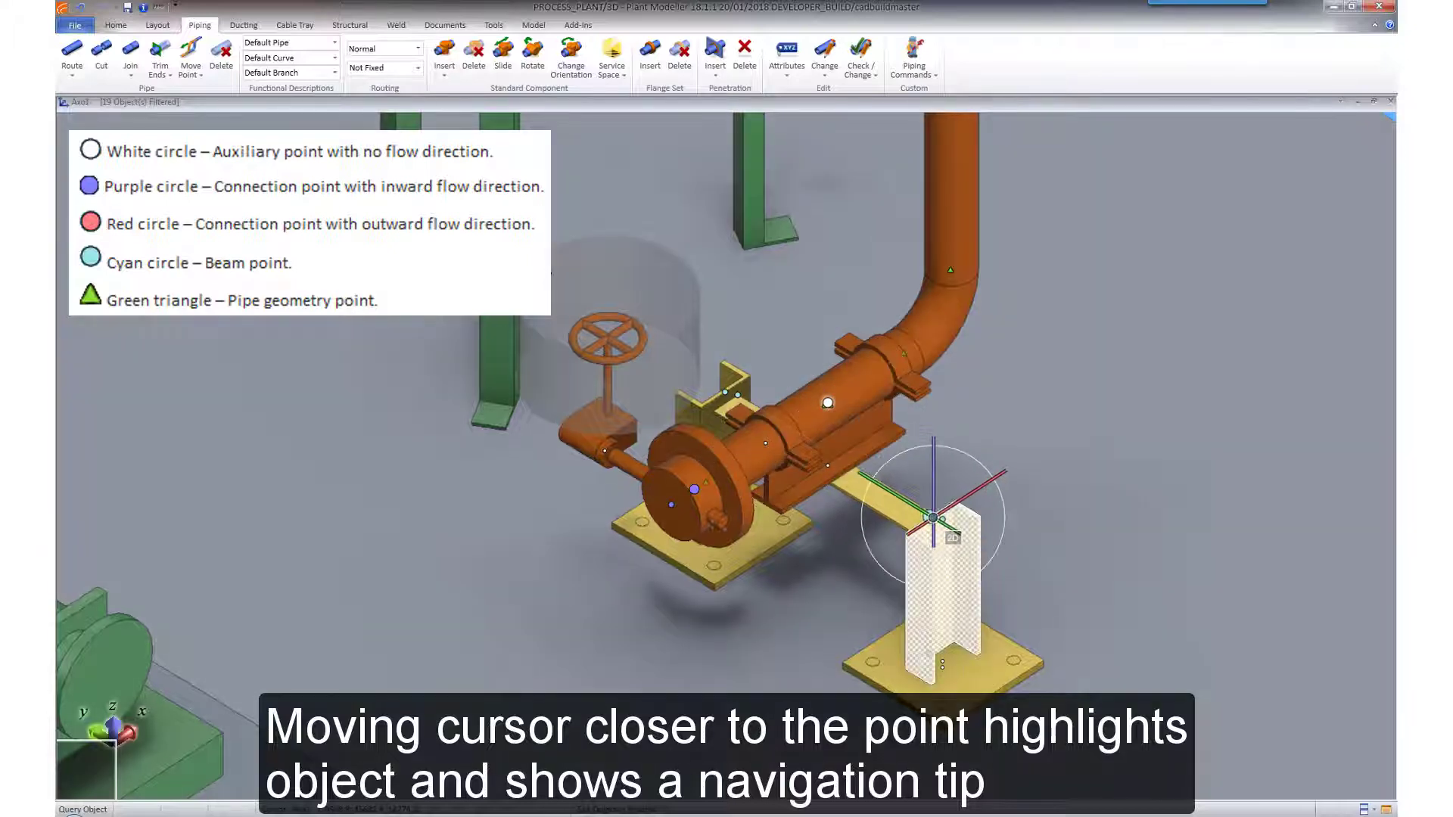
mouse_move(947, 519)
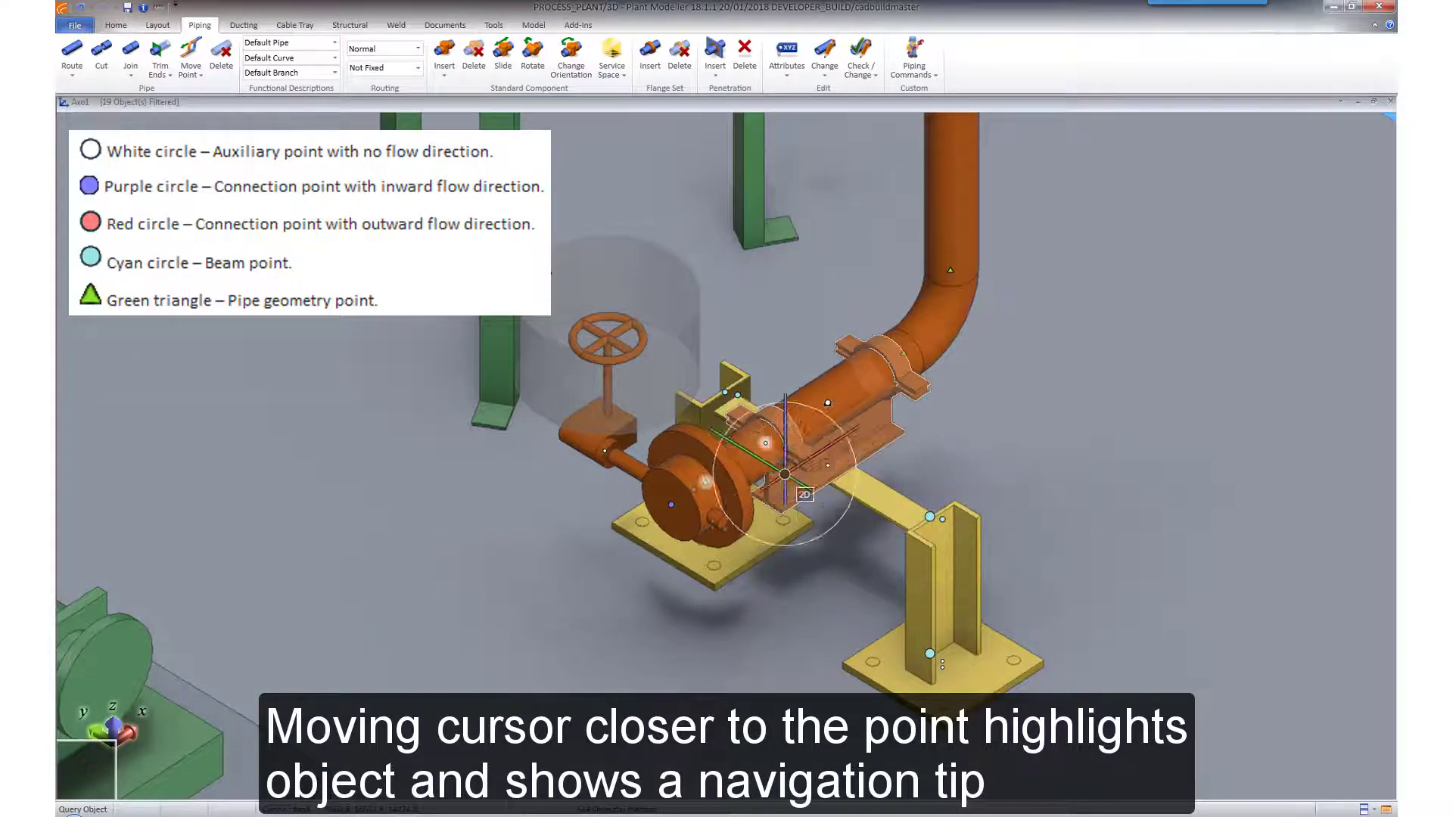
mouse_move(765, 446)
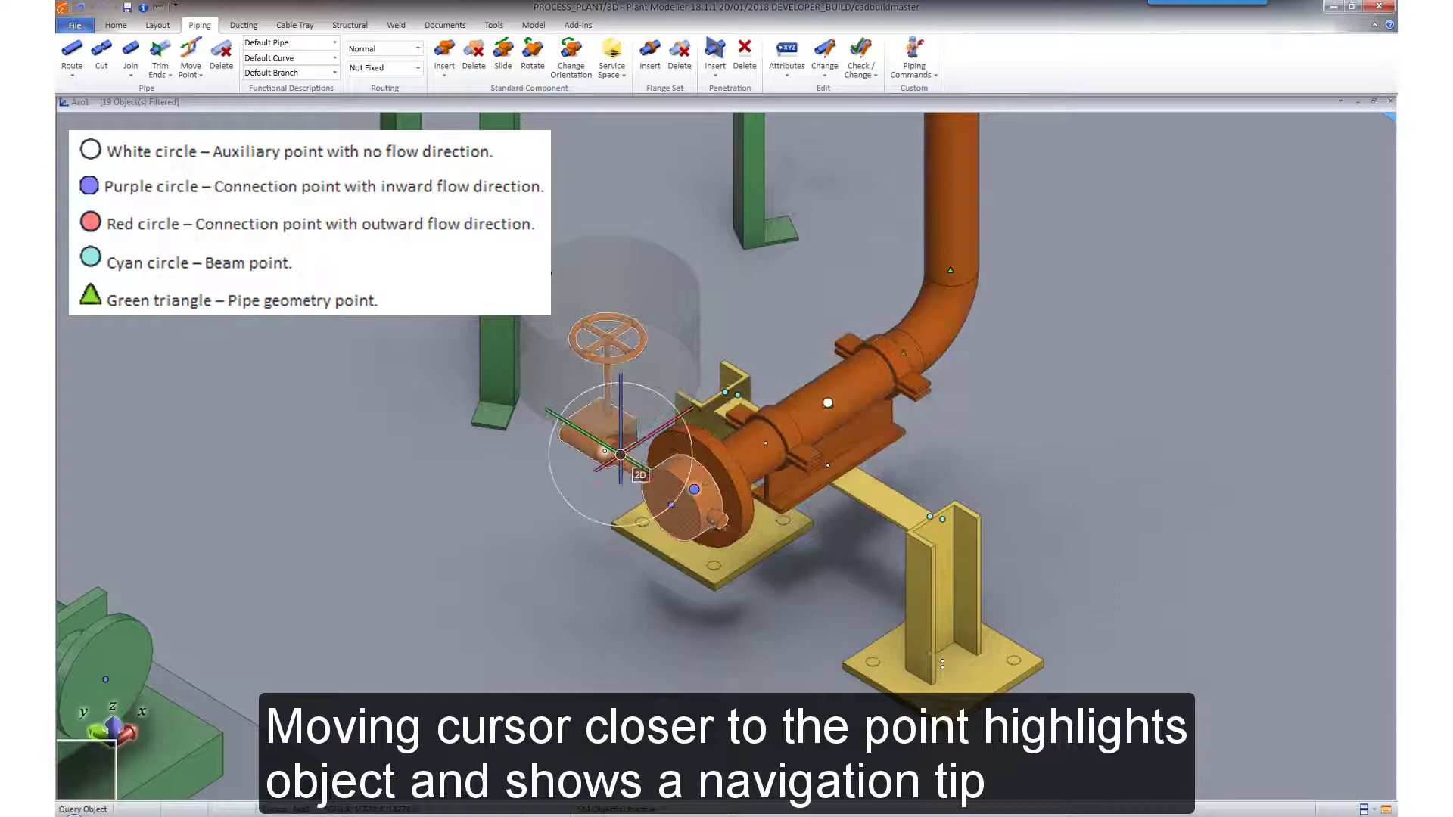
mouse_move(602, 452)
key("q")
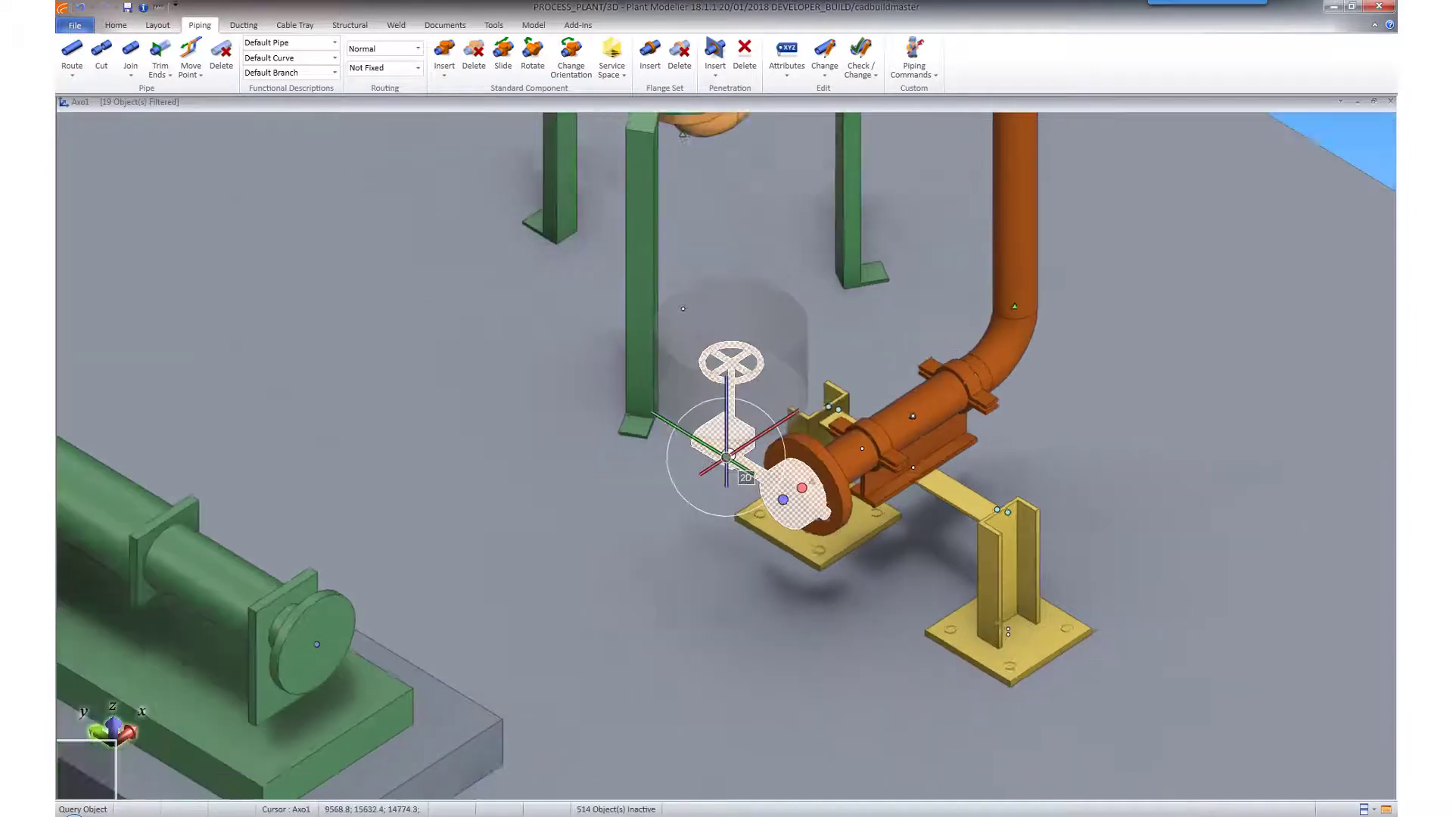
Start routing a pipe from the green pump's side flange on line DP-20 with specification 10H20.
scroll(726, 457, "down", 1)
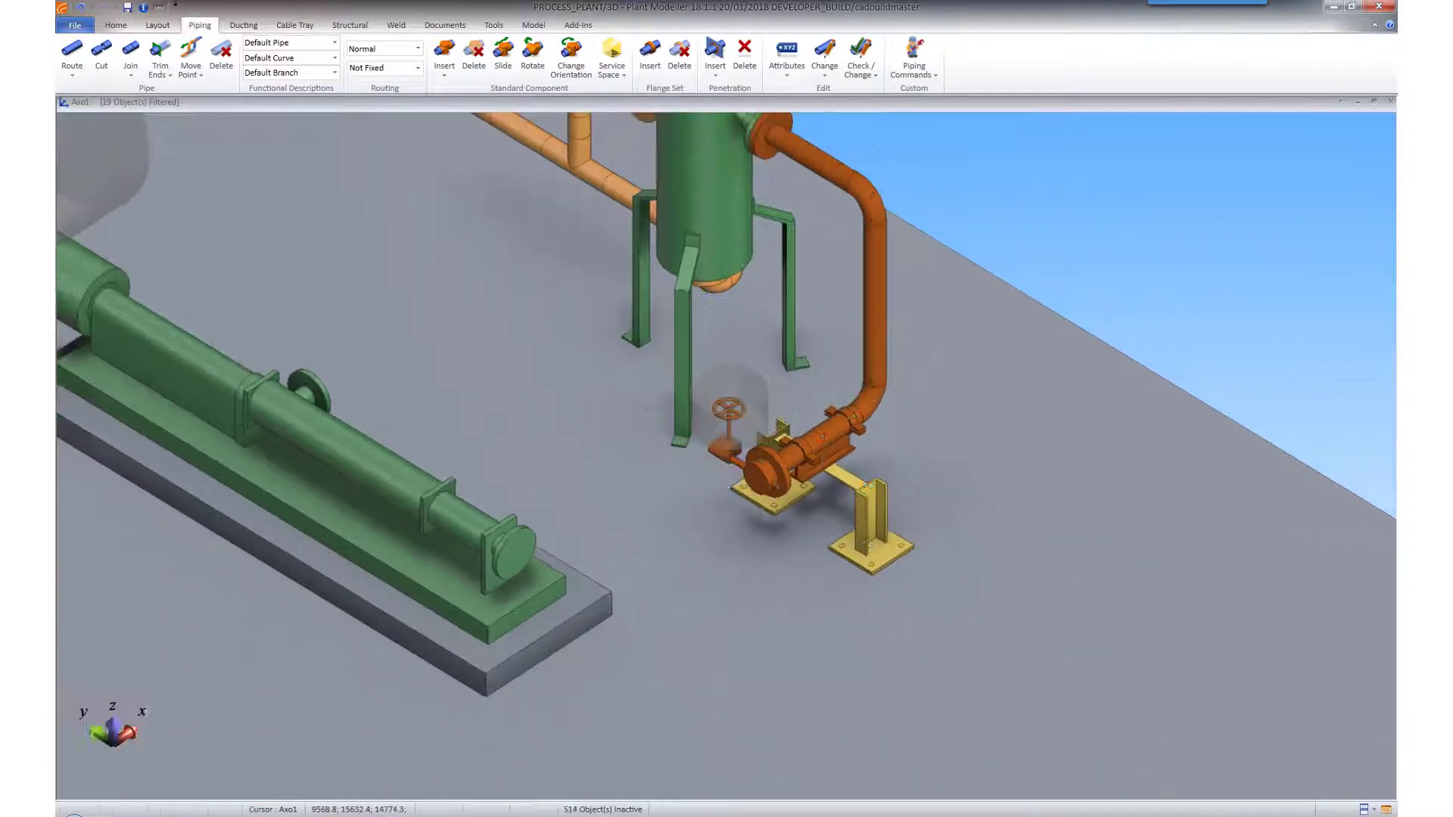
left_click(74, 81)
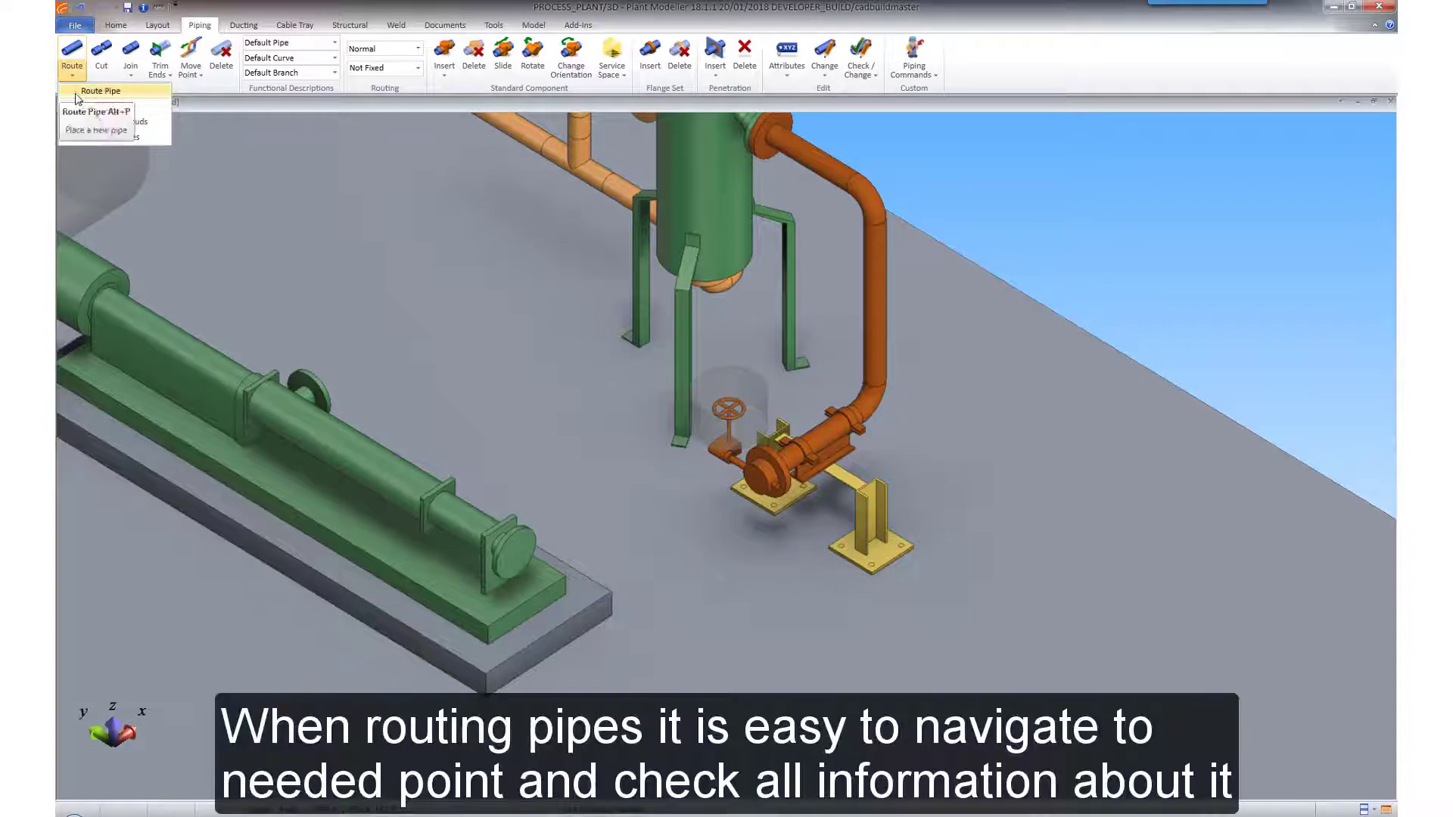
left_click(75, 93)
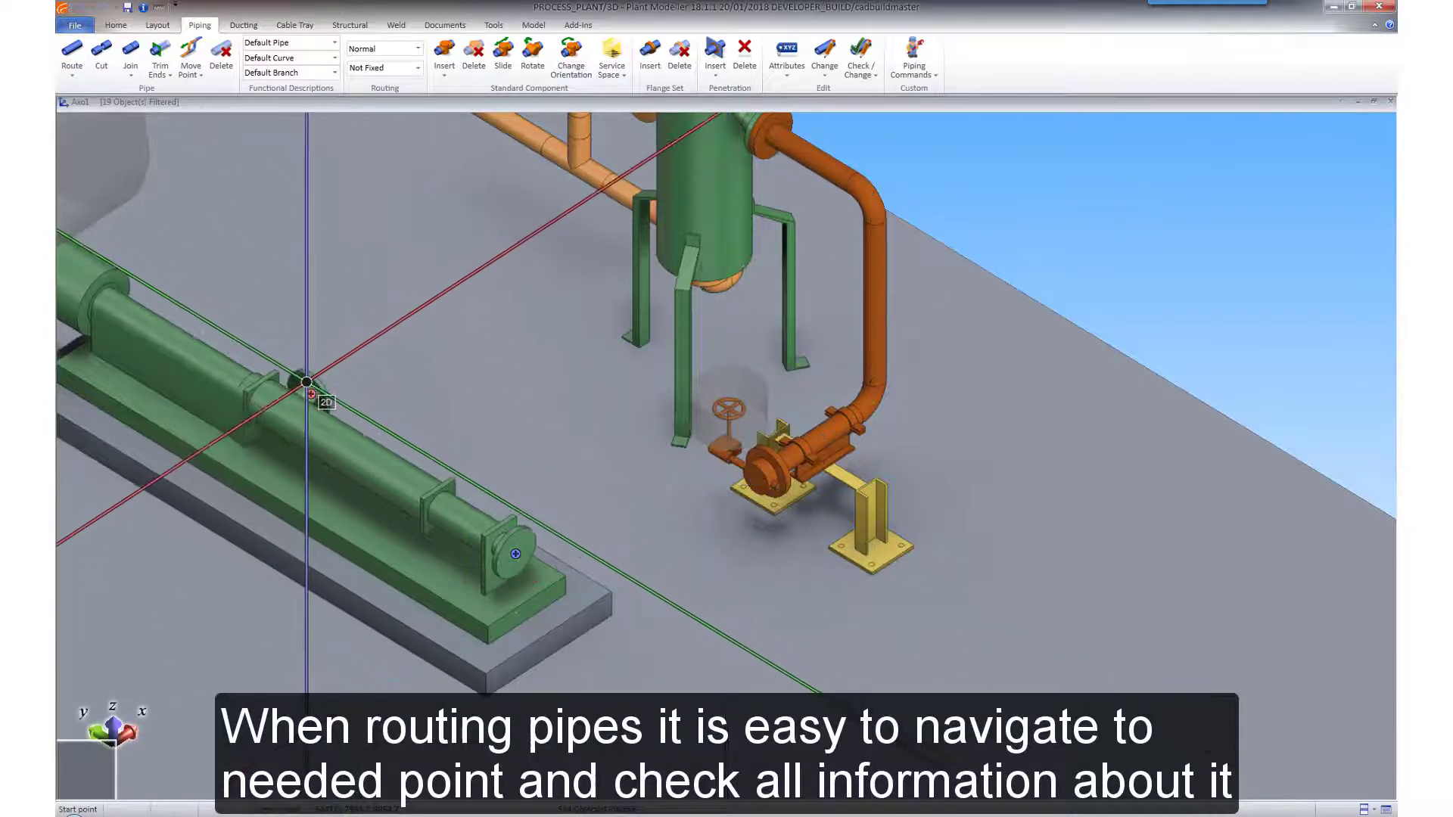
mouse_move(311, 389)
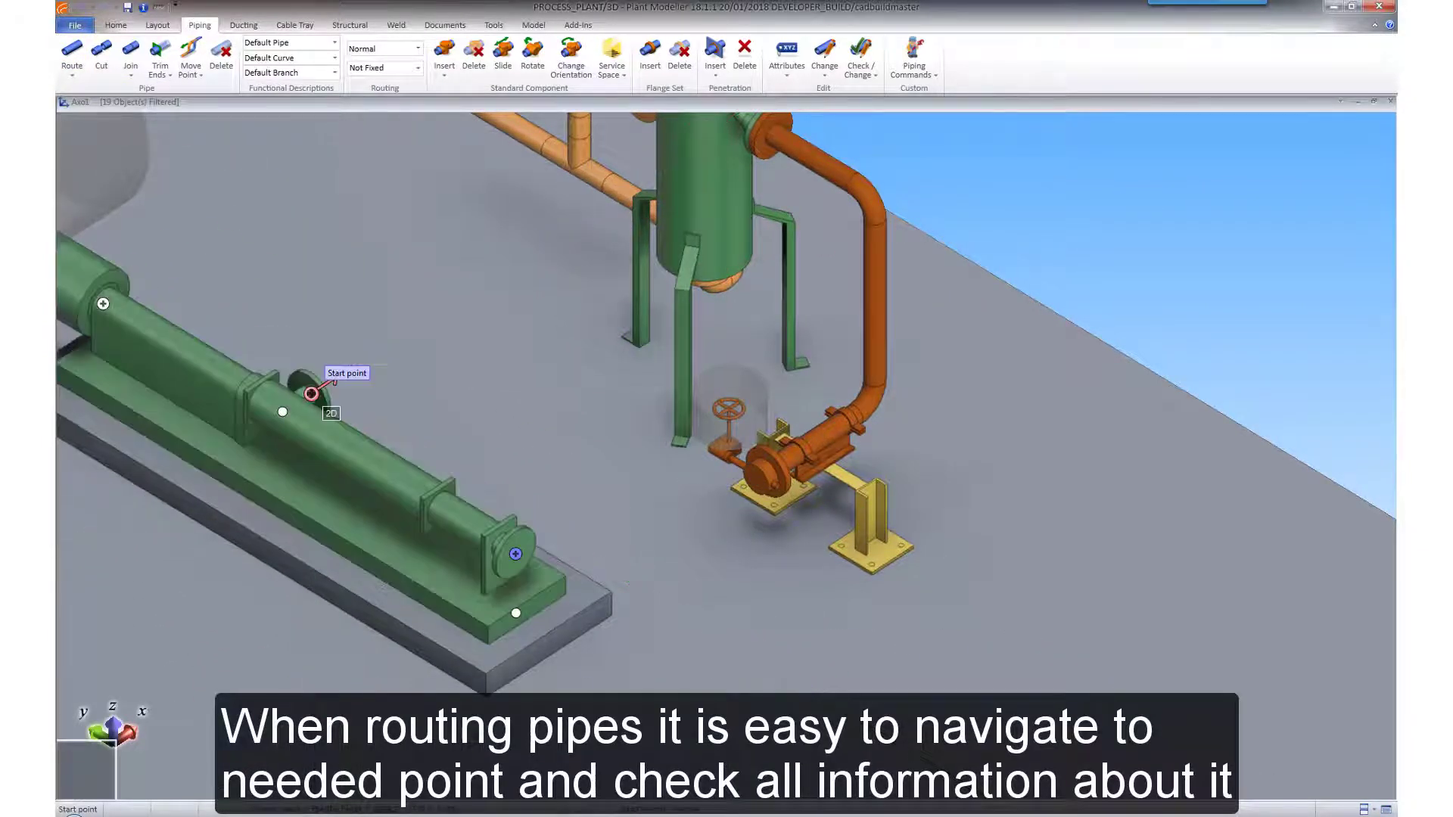
left_click(311, 393)
left_click(793, 501)
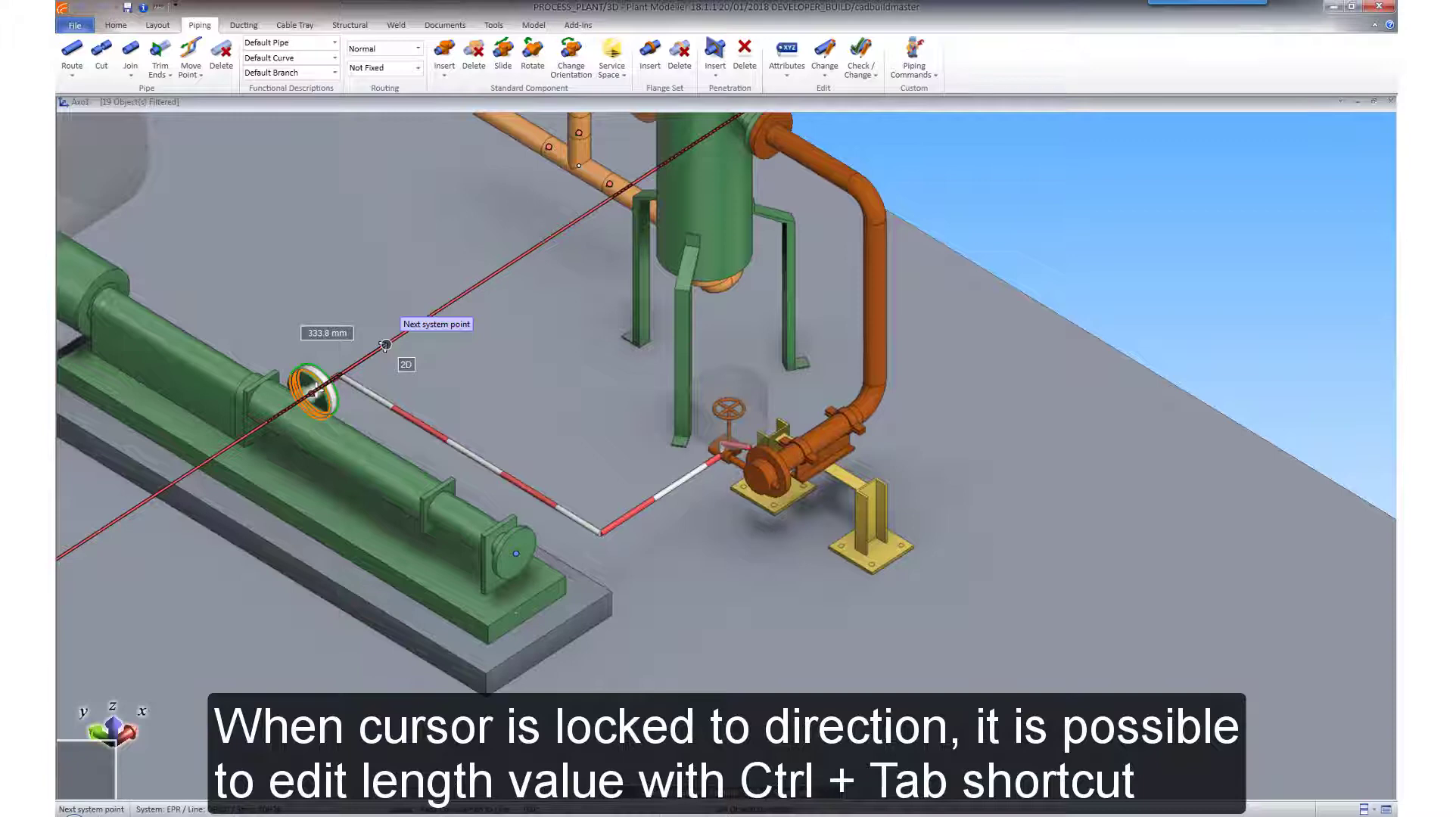
Set the first straight pipe section from the pump's side flange to a length of 300 mm.
key("ctrl+Tab")
key("Delete")
key("Delete")
key("Delete")
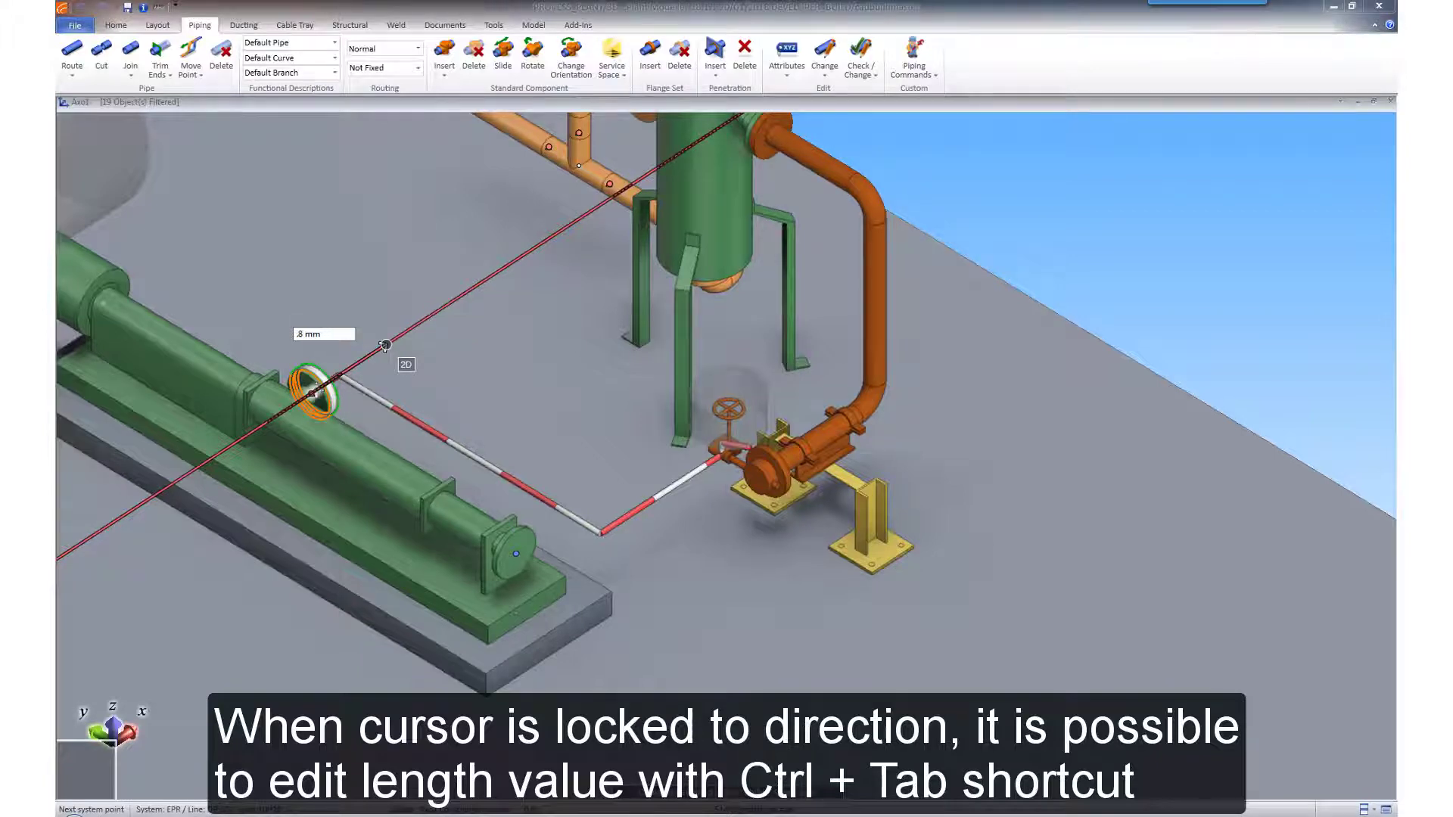
type("3000")
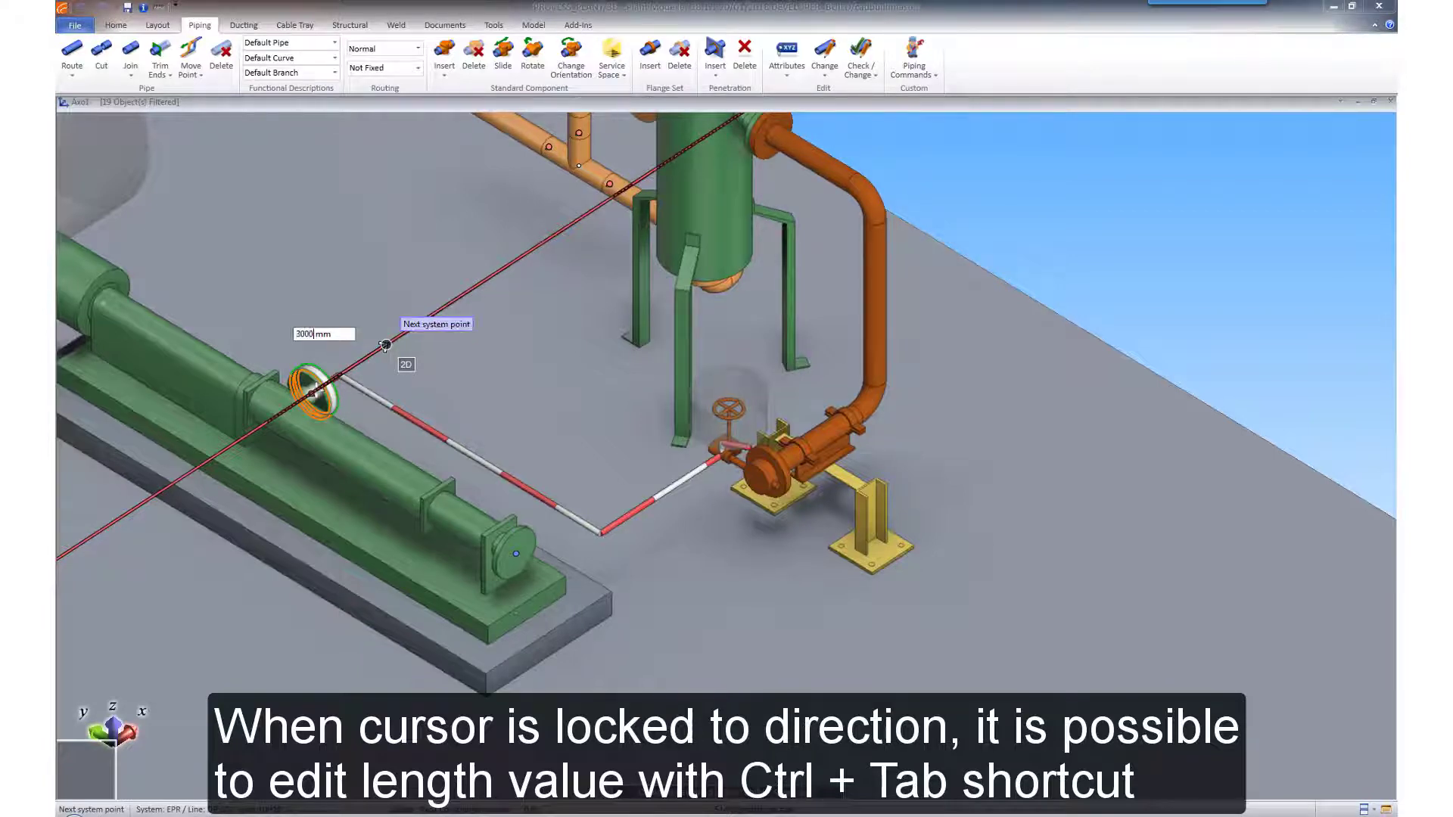
key("Return")
left_click(378, 349)
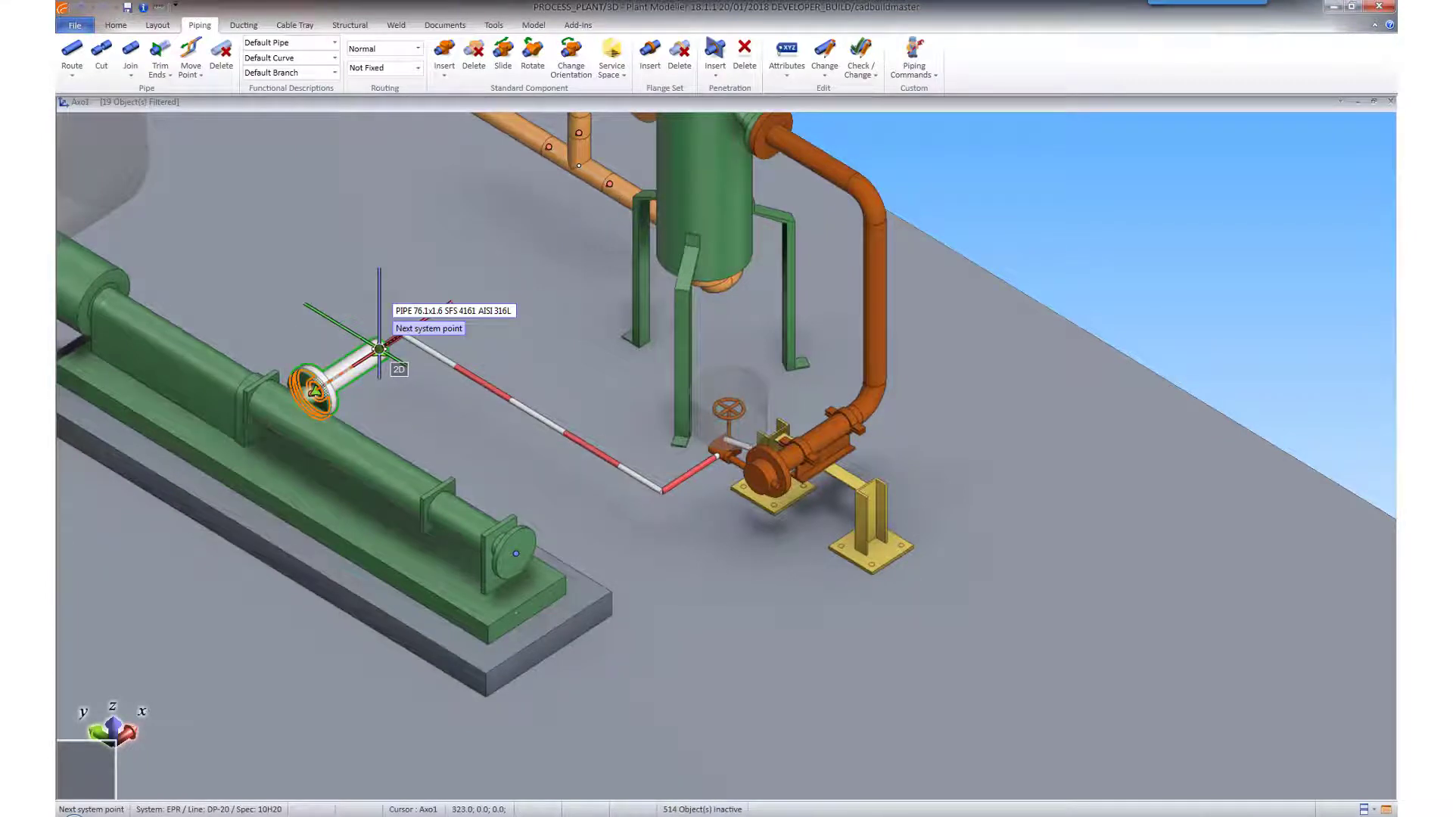
Add a size 65 Default Curve to the end of the run, directing the pipe along the negative Y axis.
right_click(378, 350)
left_click(403, 352)
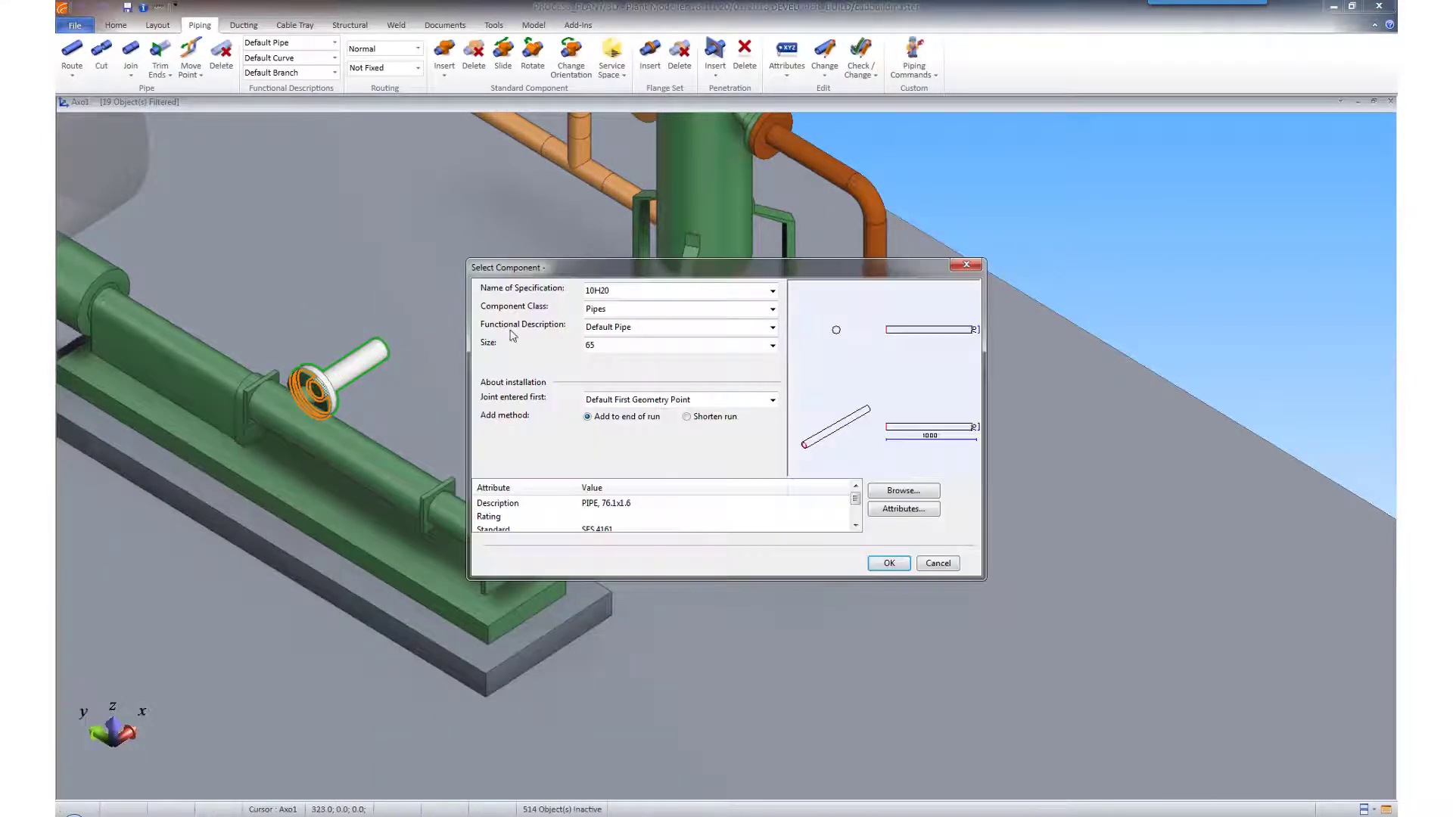
left_click(674, 308)
left_click(617, 341)
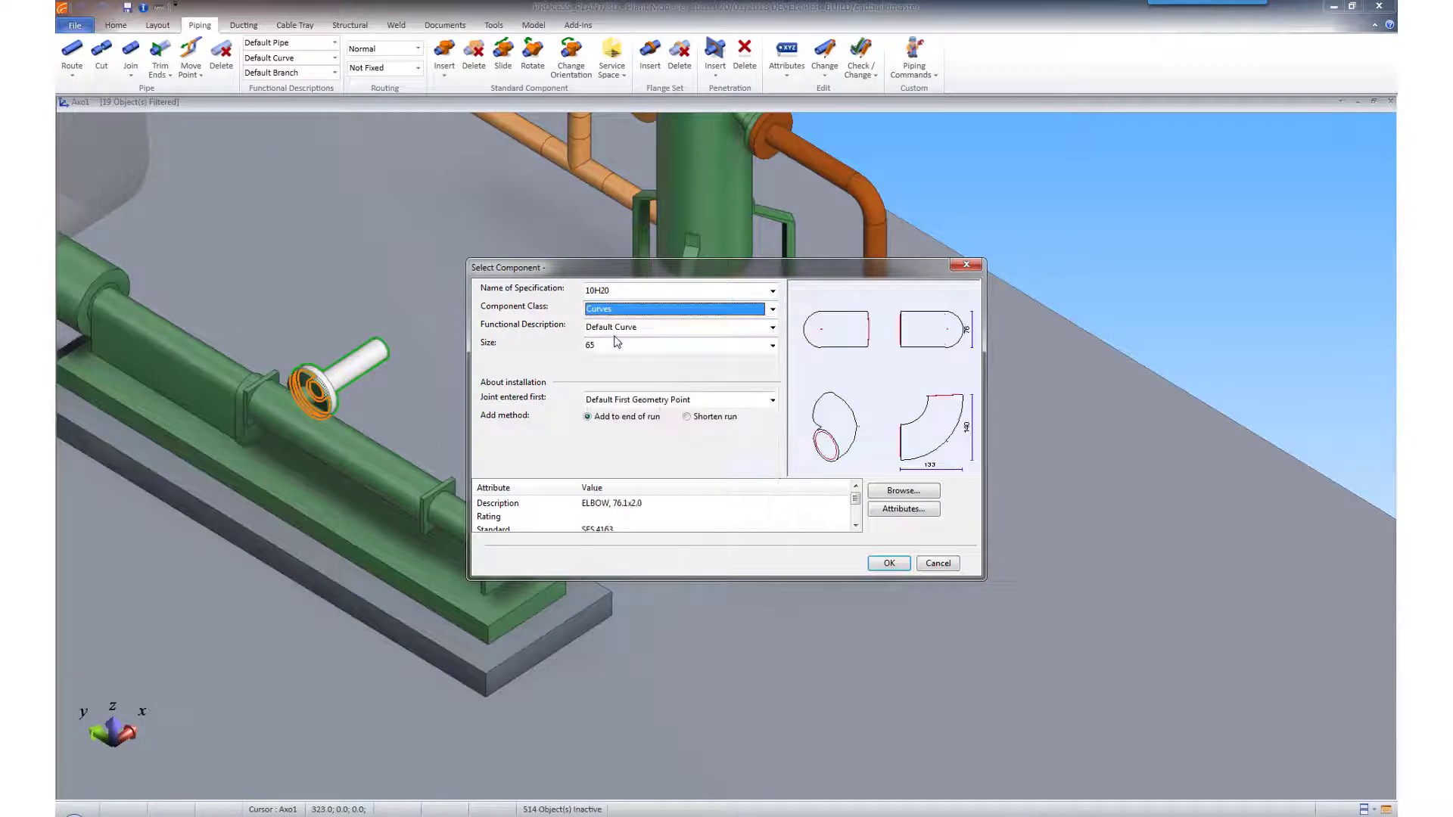
left_click(885, 565)
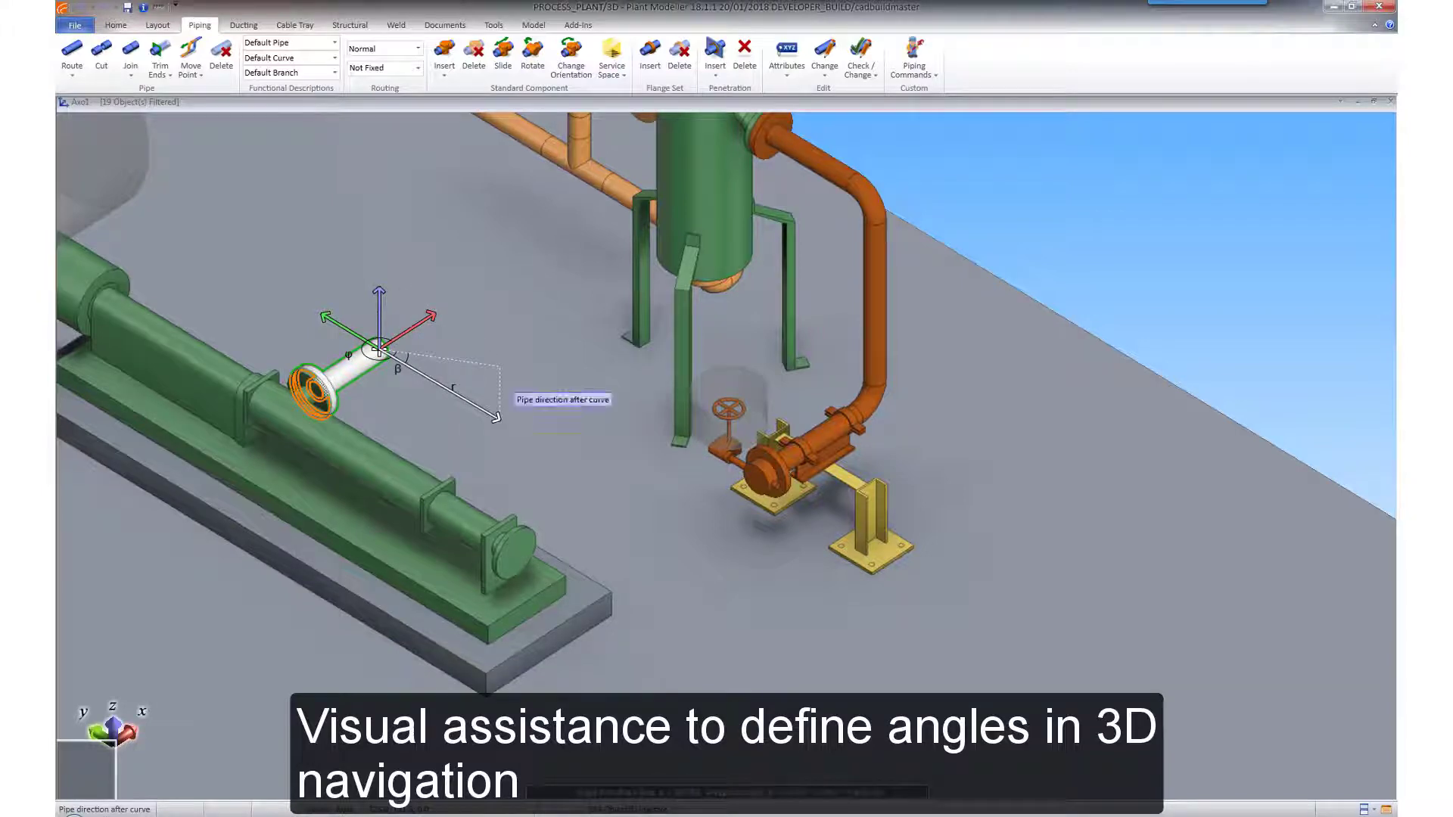
right_click(496, 417)
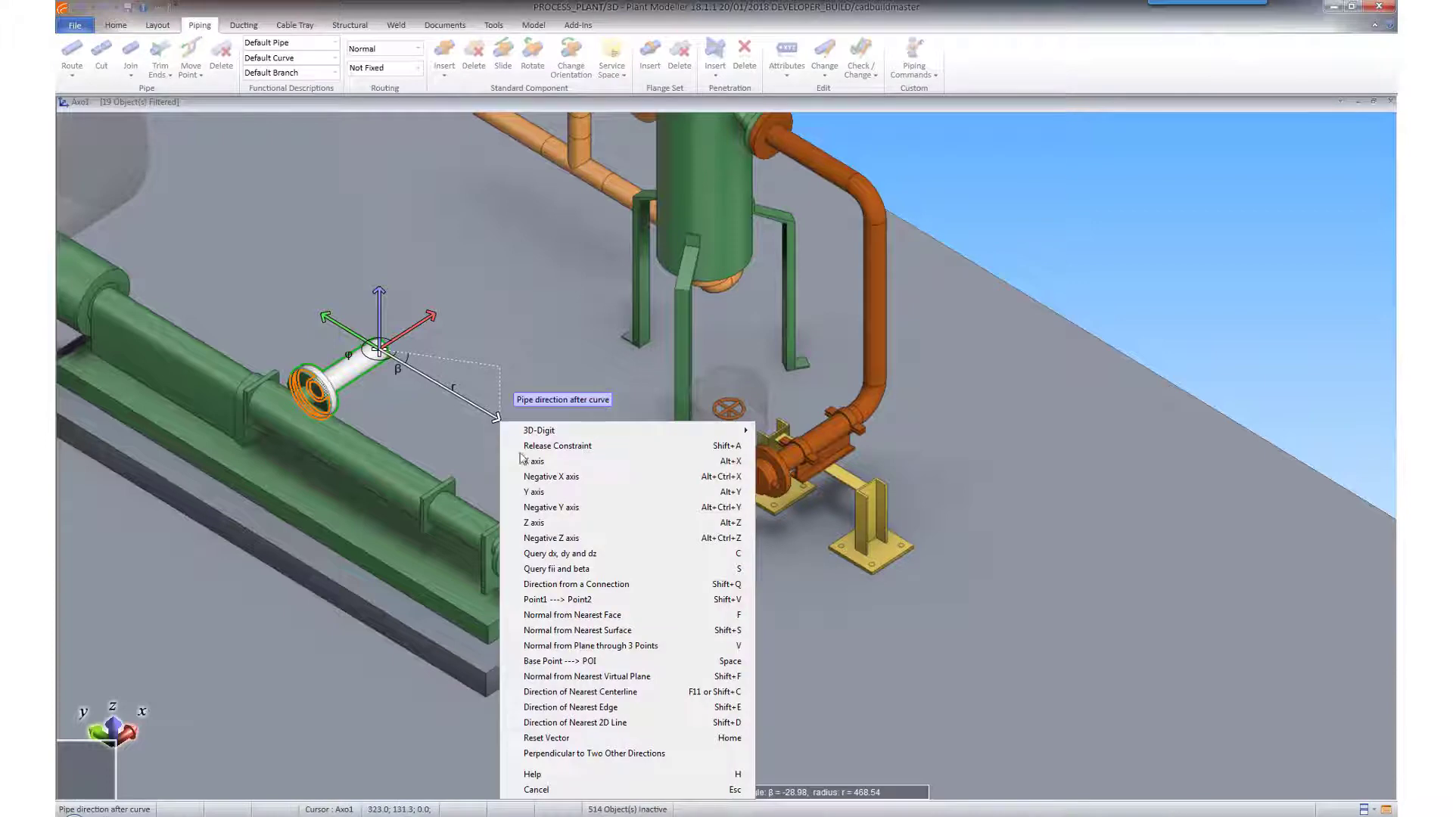
left_click(545, 509)
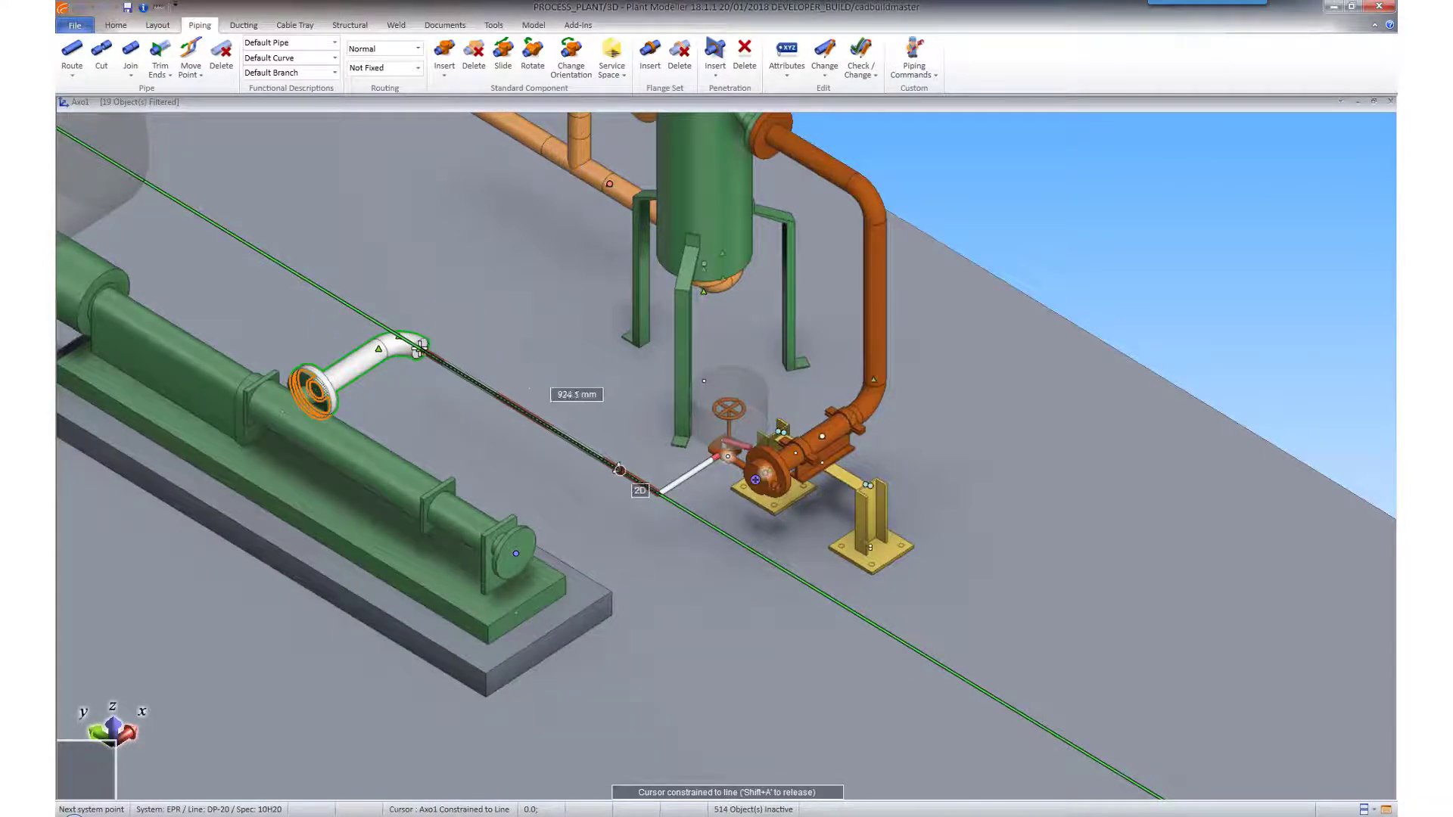
Release the line constraint and connect the pipe to the valve's open connection point by autorouting.
key("shift+a")
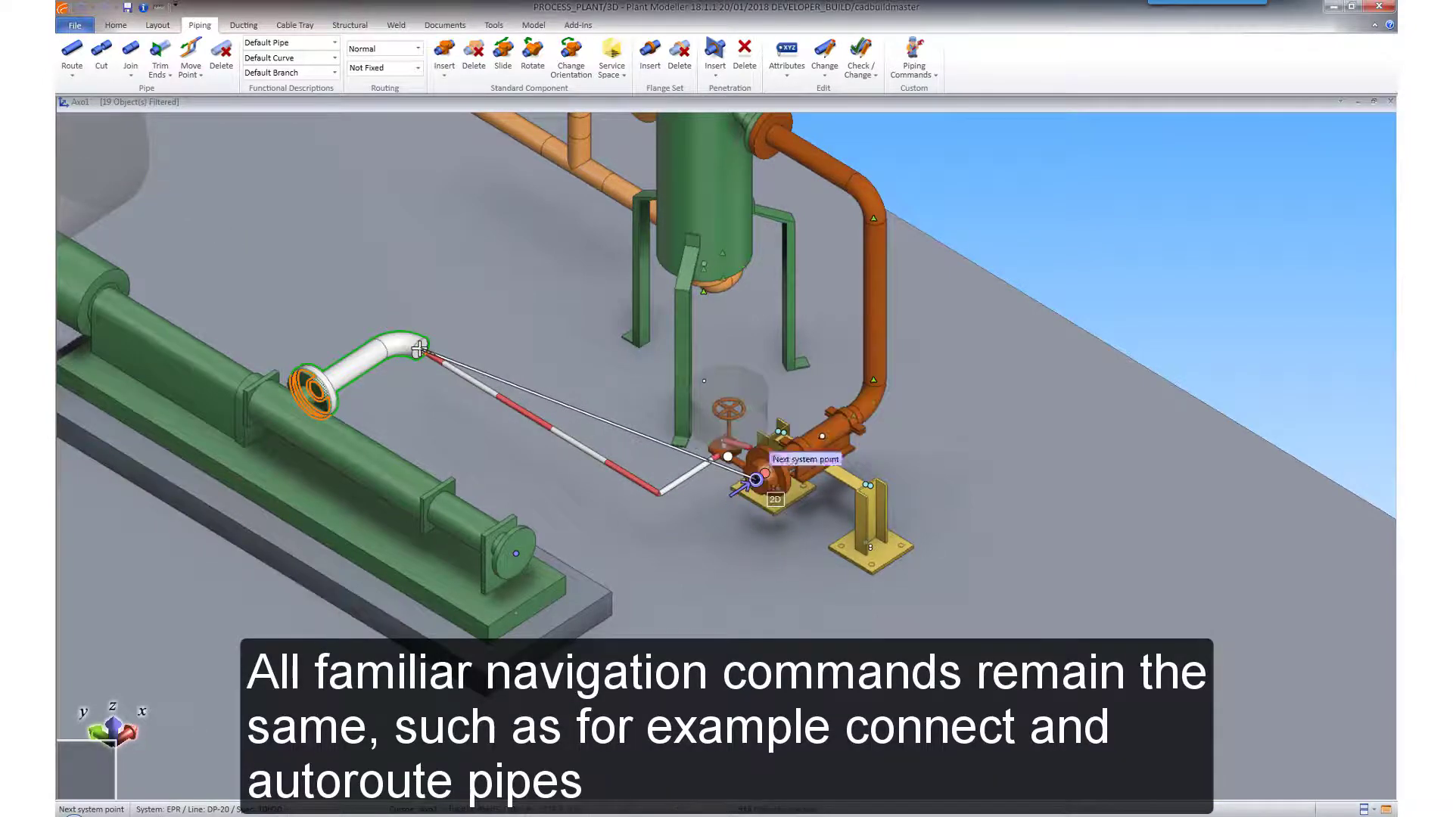
left_click(756, 479)
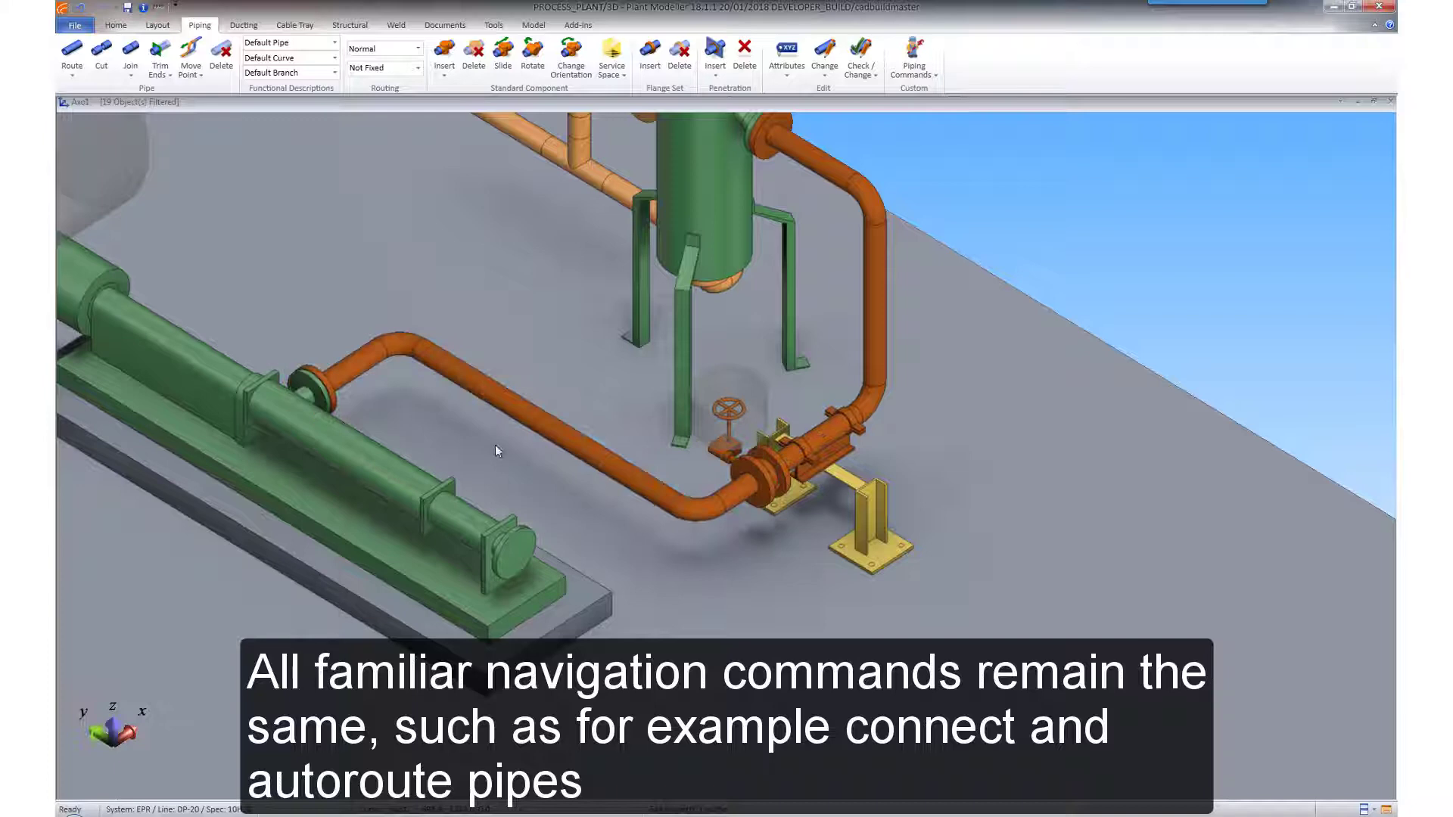
Start routing another pipe from the connection point at the green pump's end flange on line DP-10 with specification 10H20.
left_click(72, 70)
left_click(83, 95)
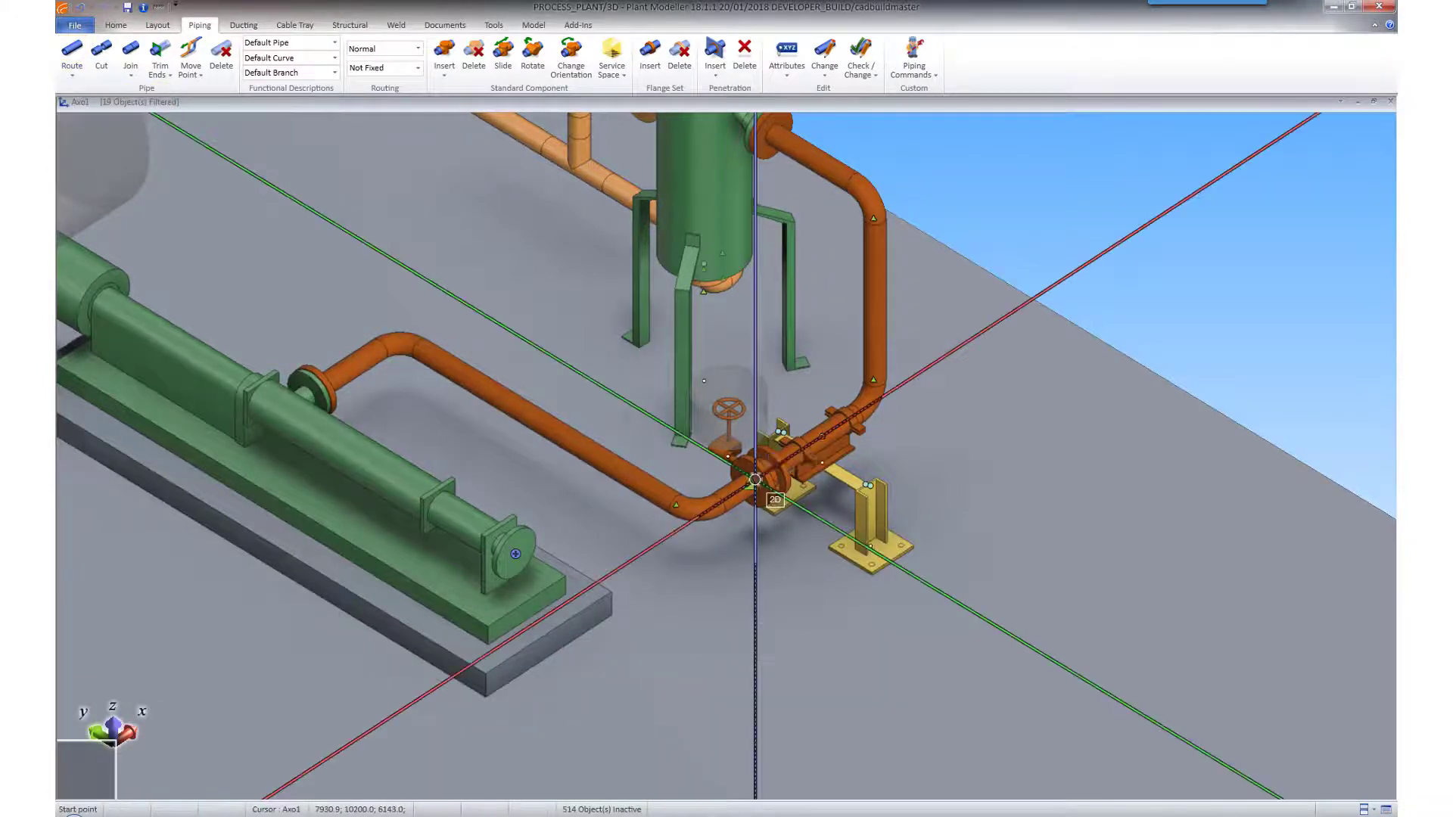
left_click(516, 554)
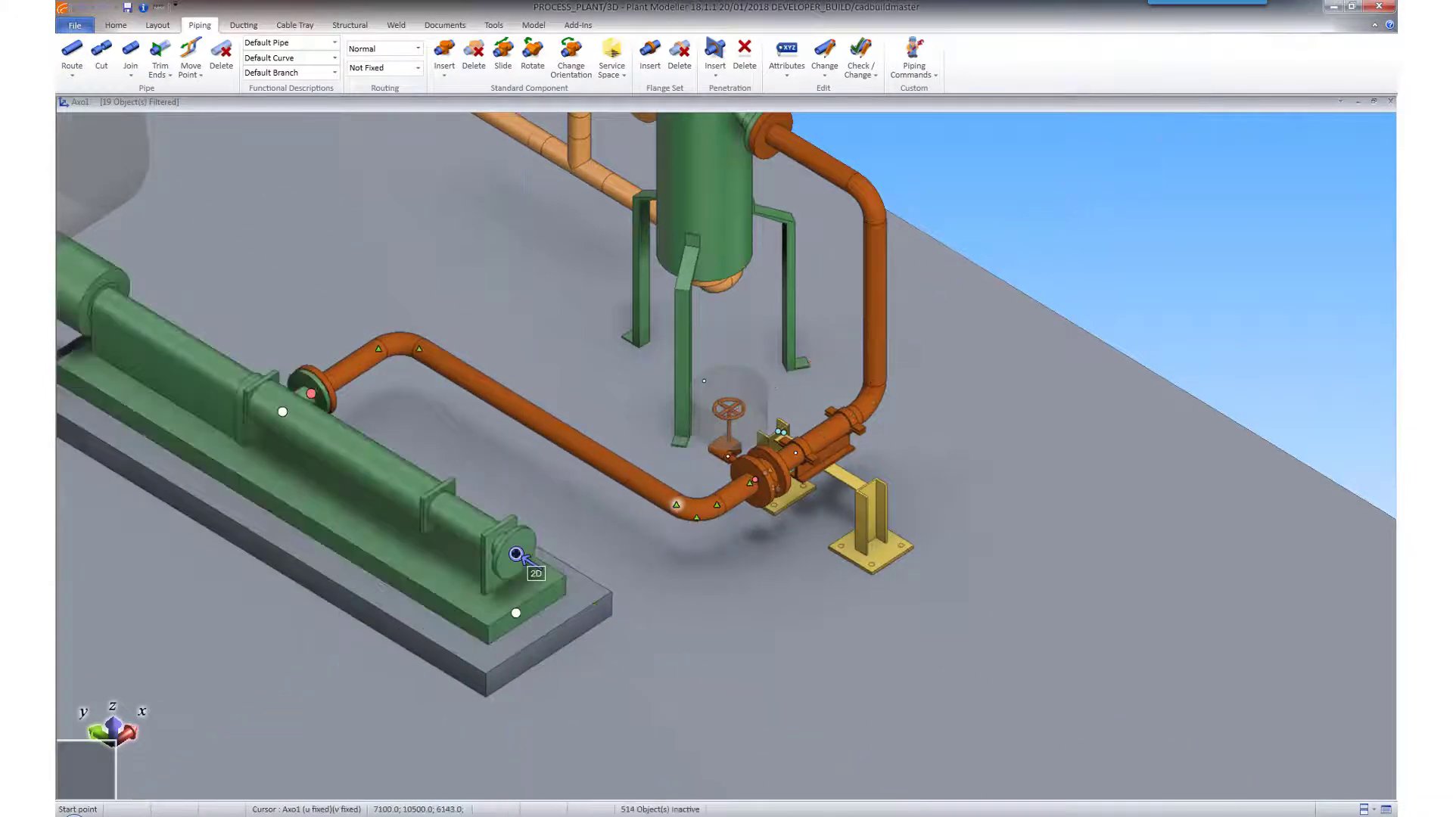
left_click(516, 554)
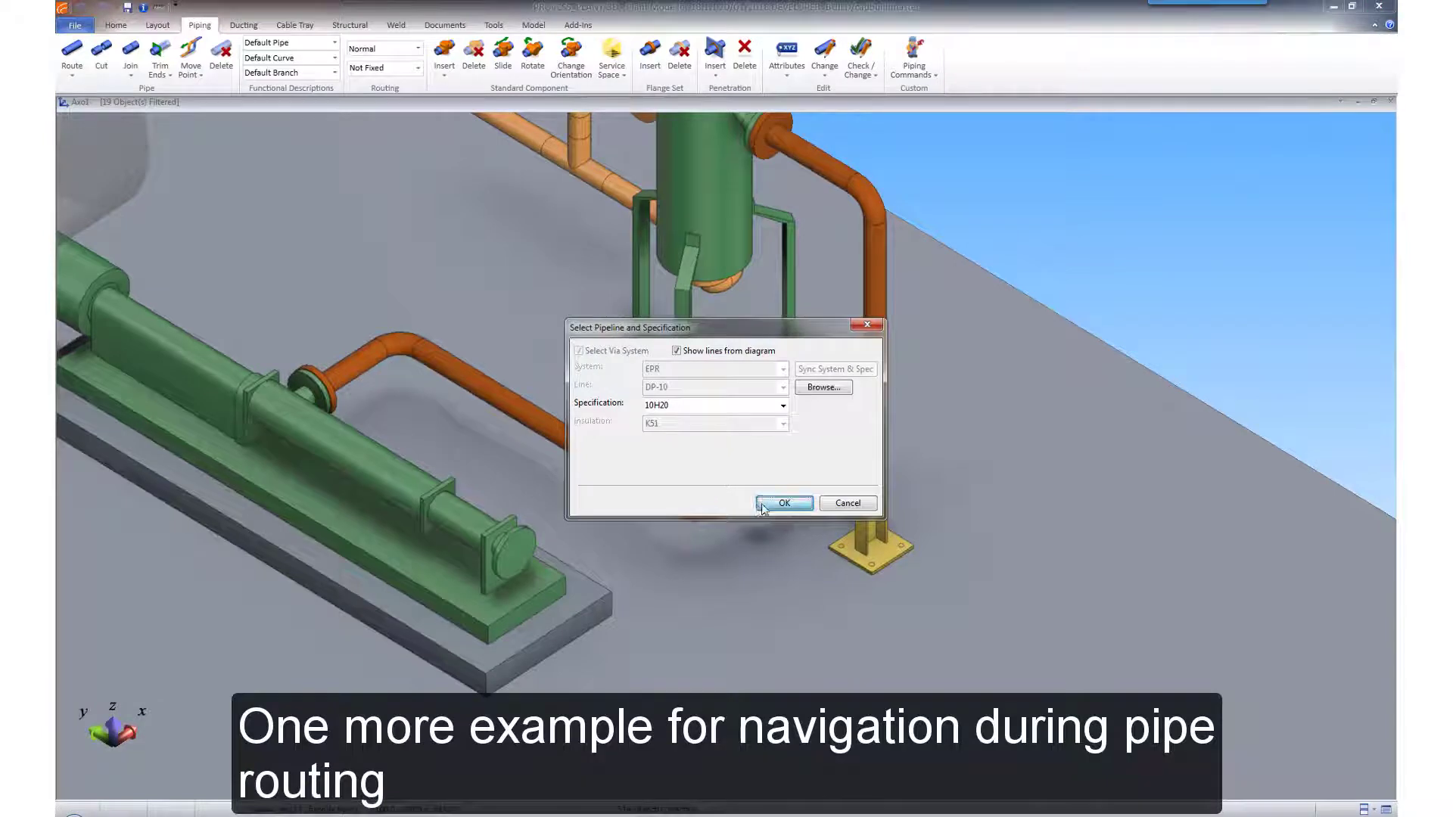
left_click(762, 503)
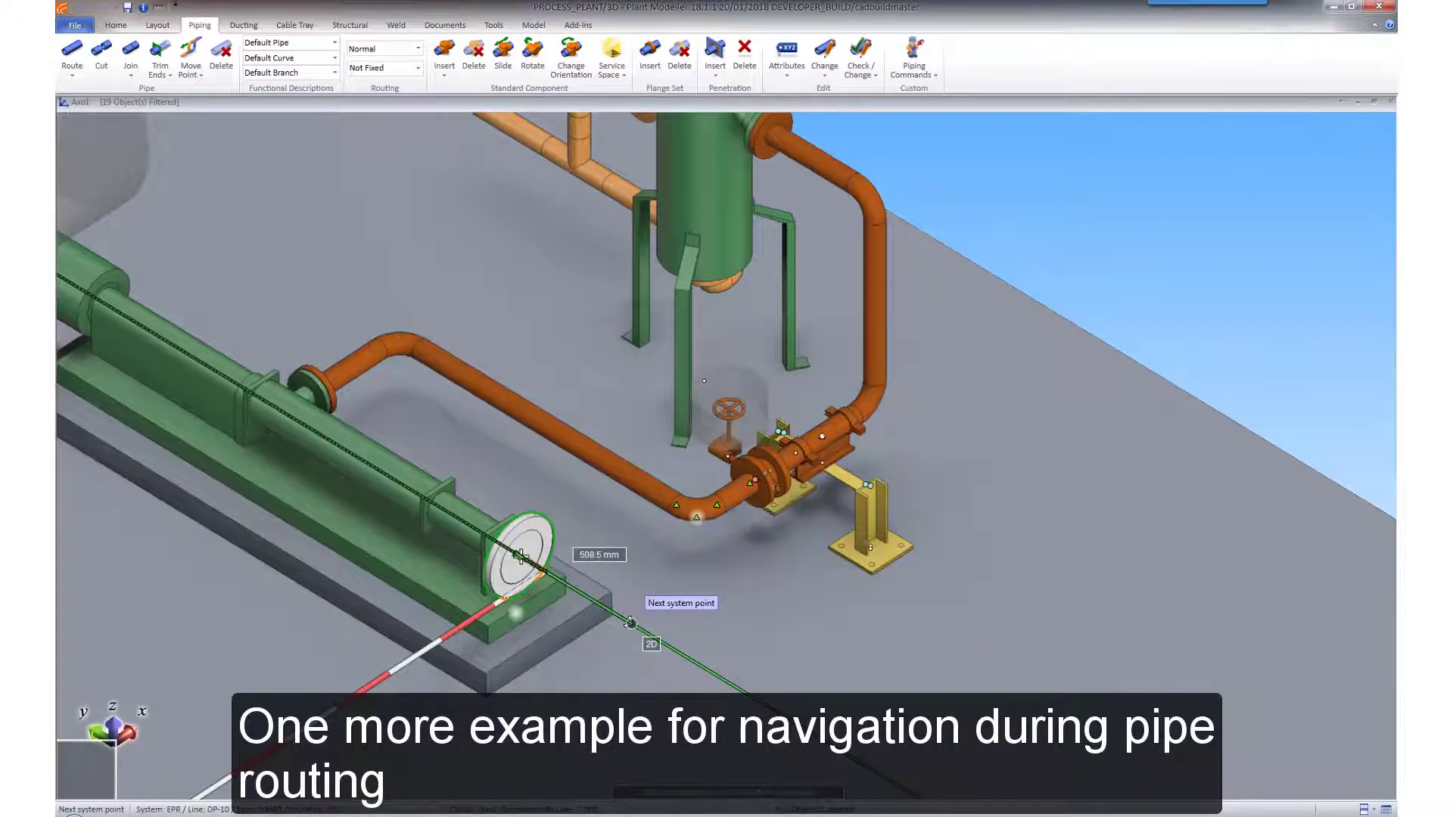
Set the first straight pipe section from the pump's end flange to a length of 500 mm.
key("ctrl+Tab")
type("5")
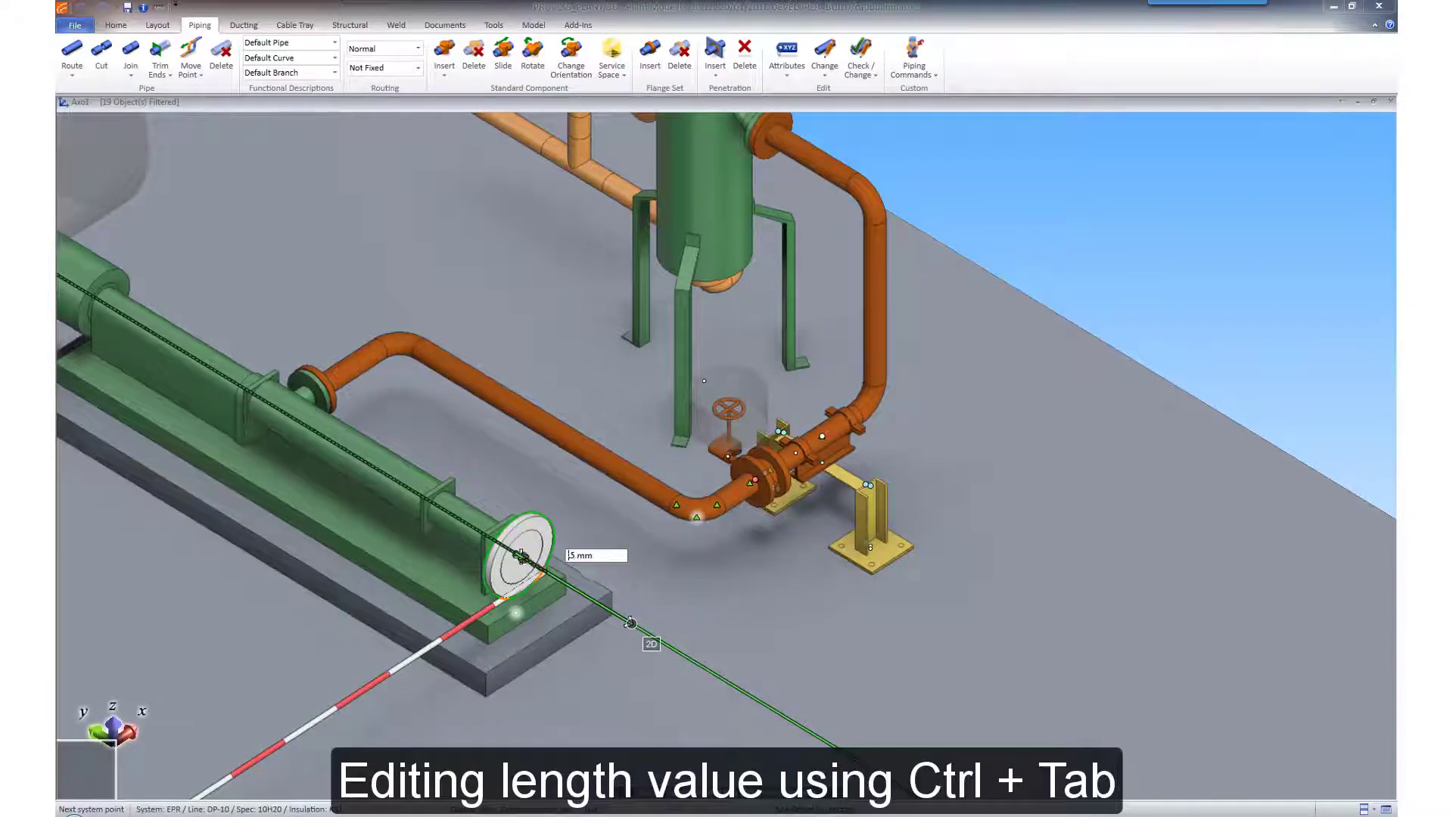
type("500")
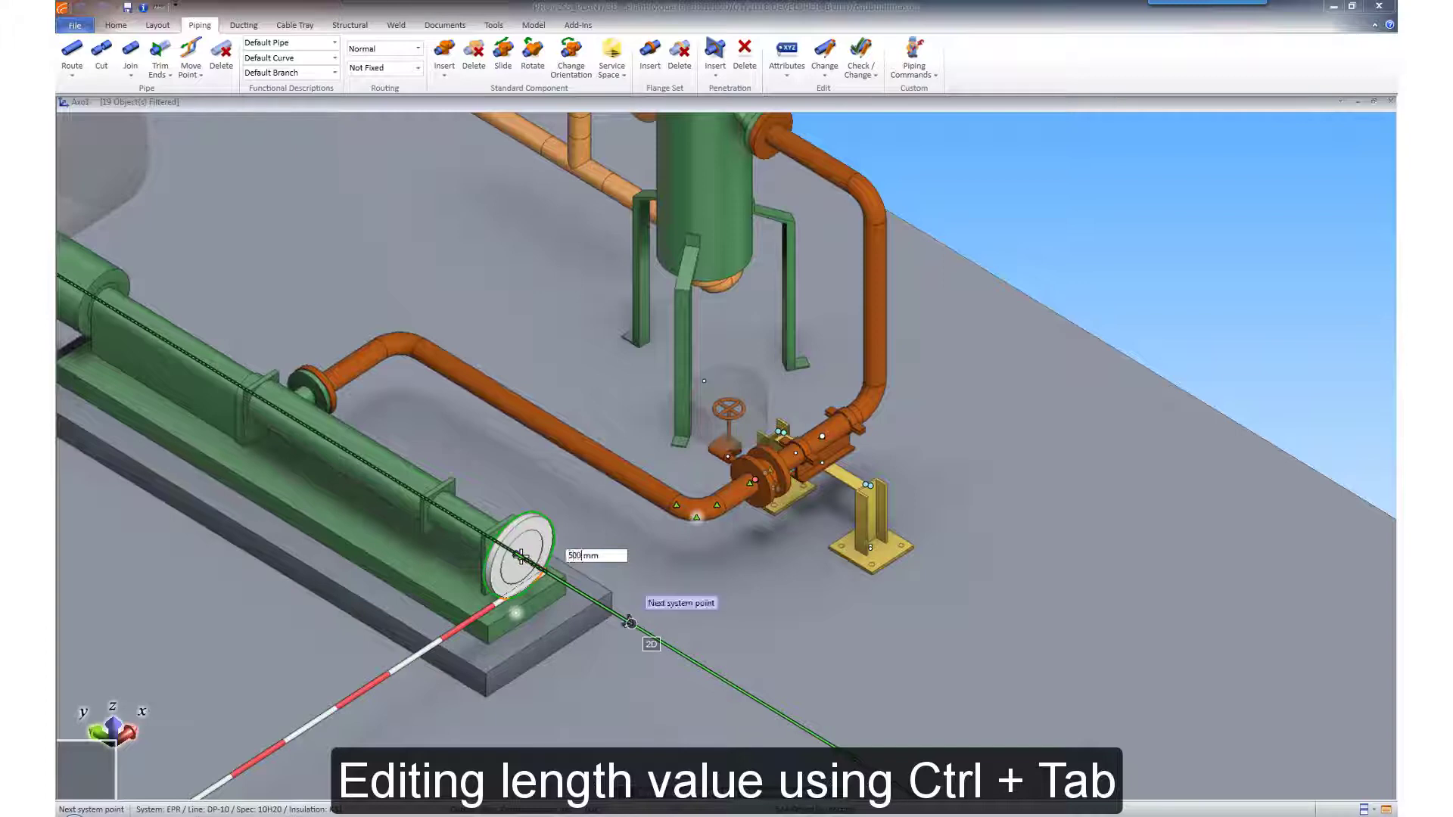
key("Return")
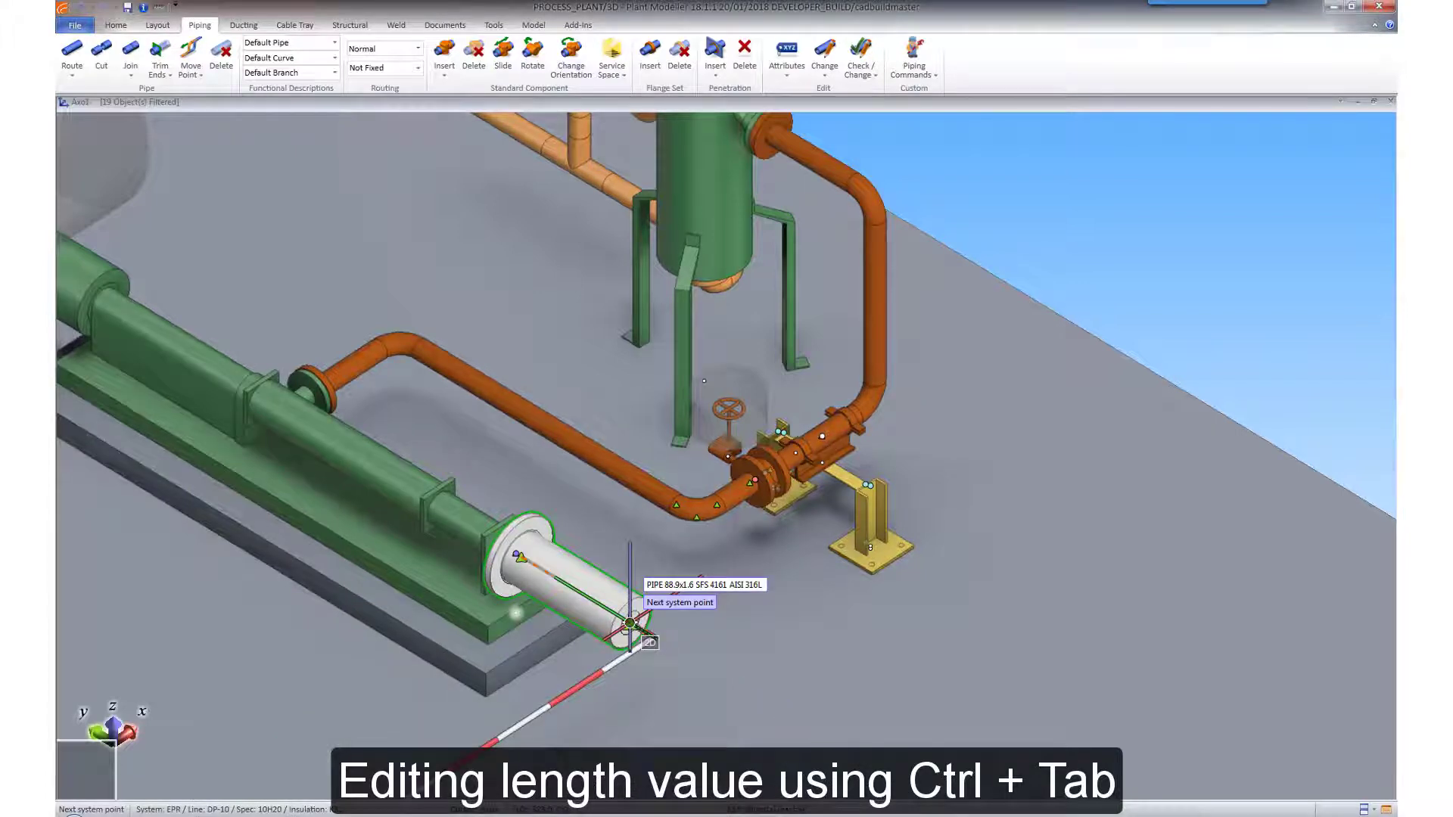
Add a curve at the end of the straight section, directing the pipe along the negative X axis.
scroll(629, 622, "down", 4)
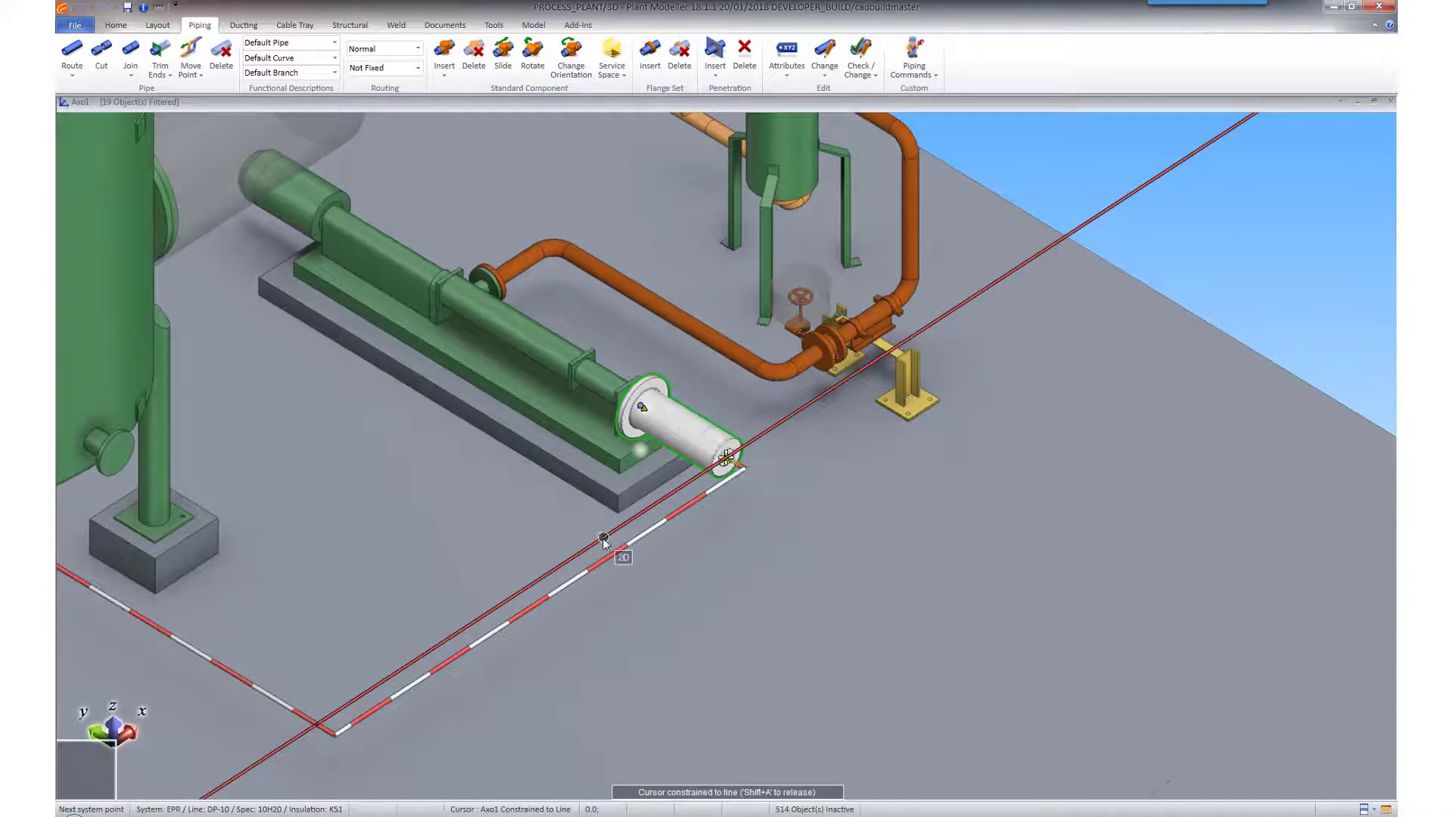
key("x")
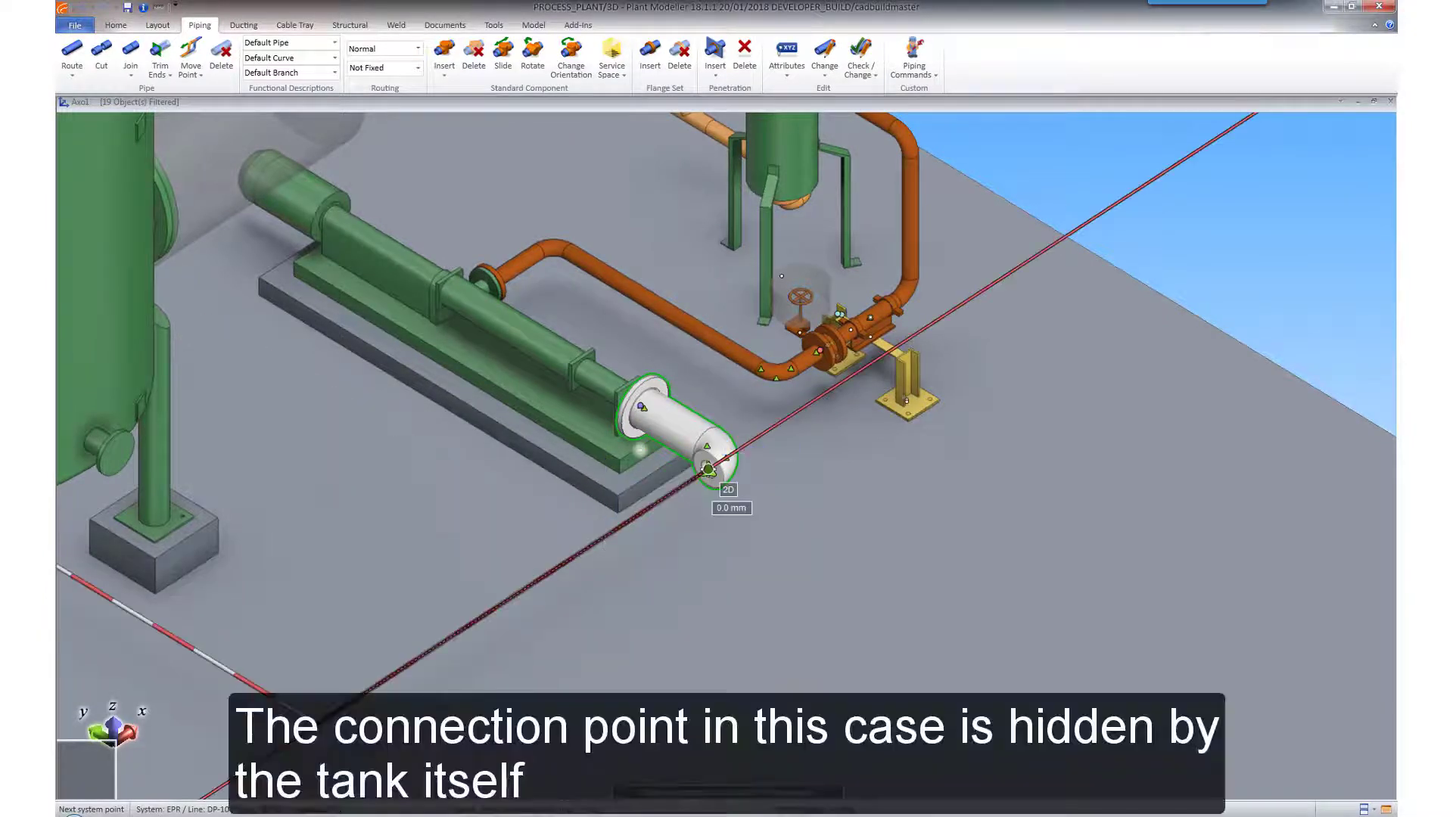
key("x")
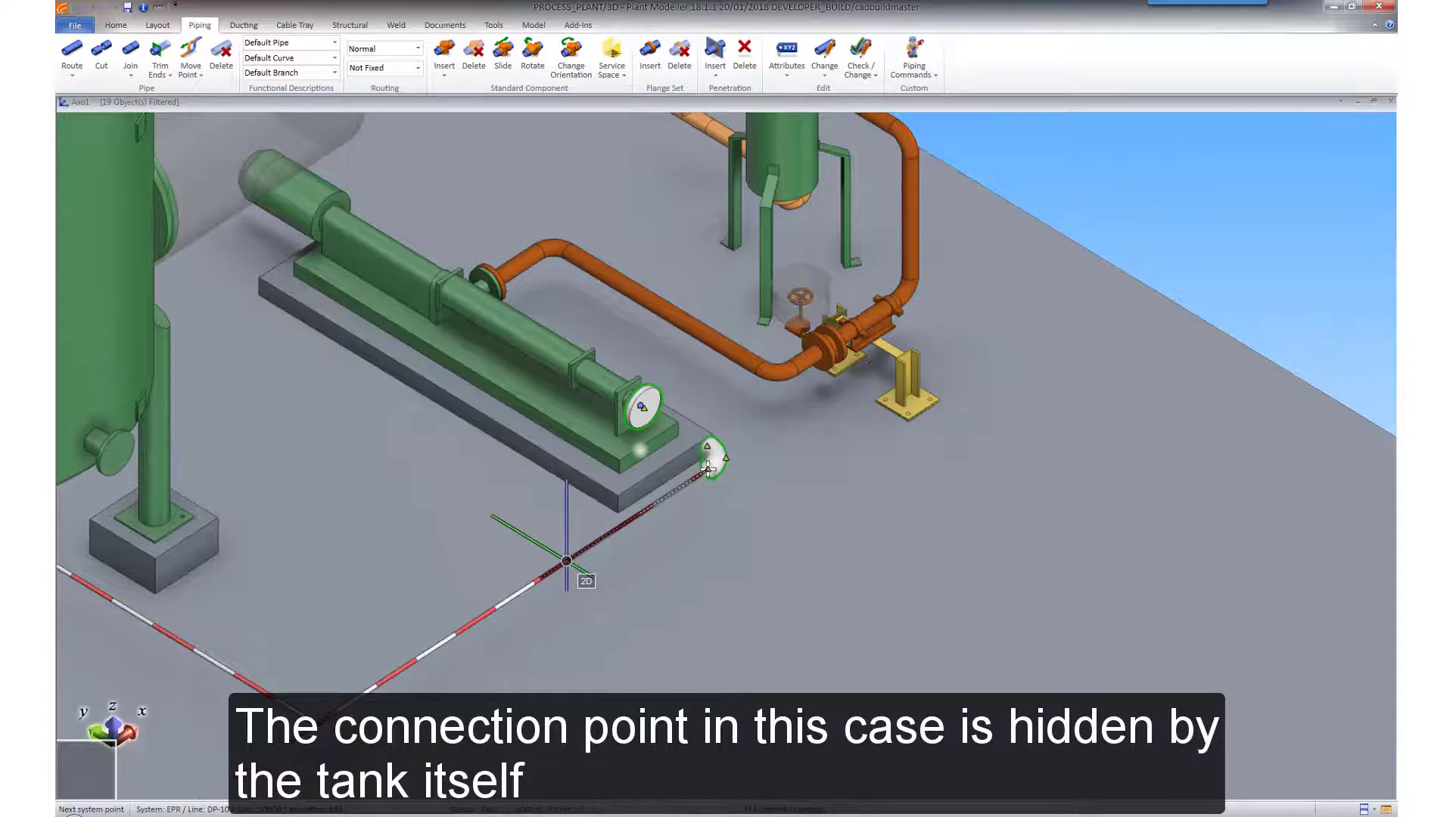
Connect the pipe by autorouting to the large tank's hidden size 80 outlet connection point, EQUIPMENT-B101-OUTLET, without rotating the view.
scroll(530, 559, "down", 1)
scroll(525, 457, "down", 1)
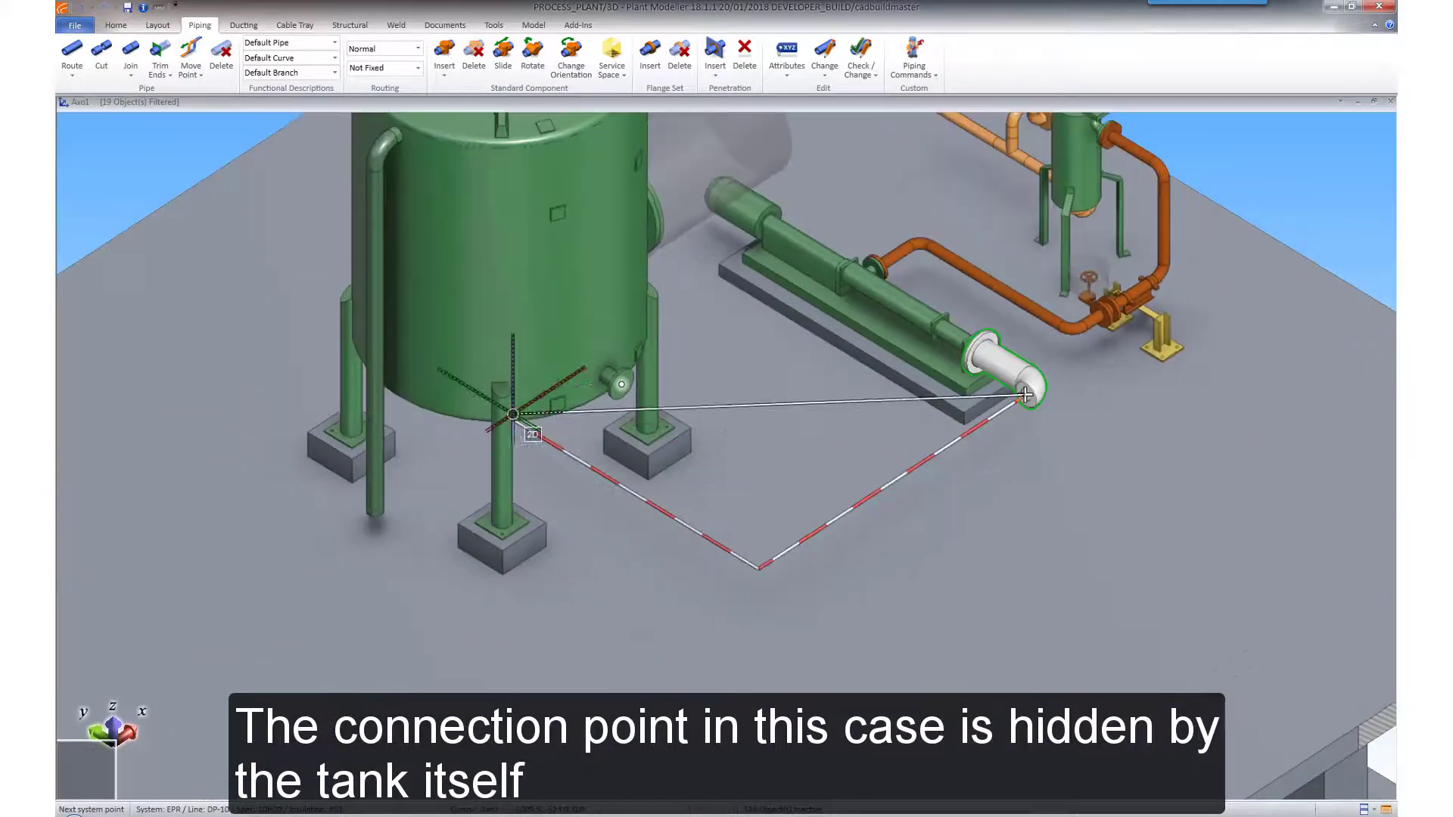
mouse_move(498, 433)
mouse_move(500, 378)
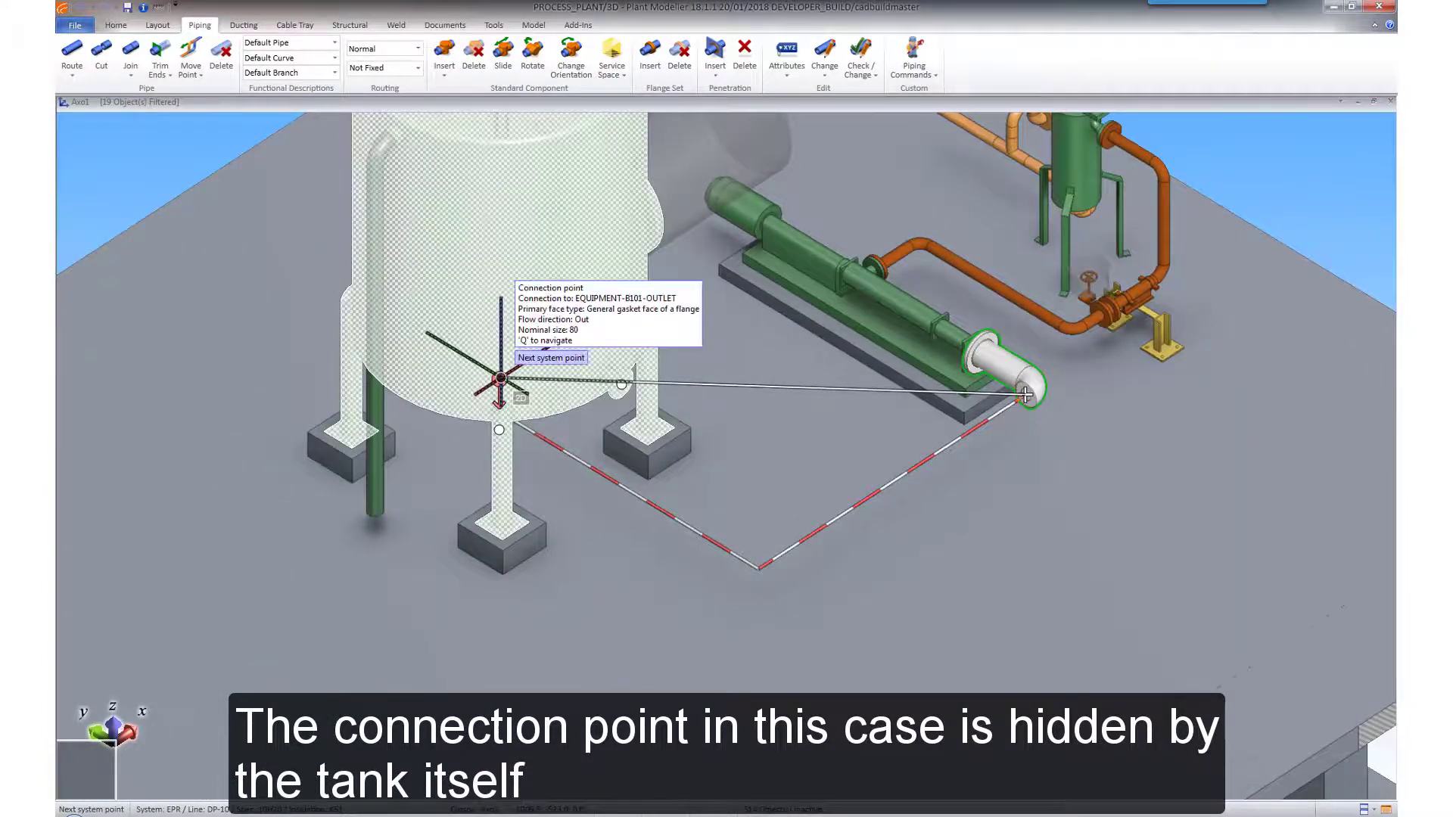
left_click(500, 378)
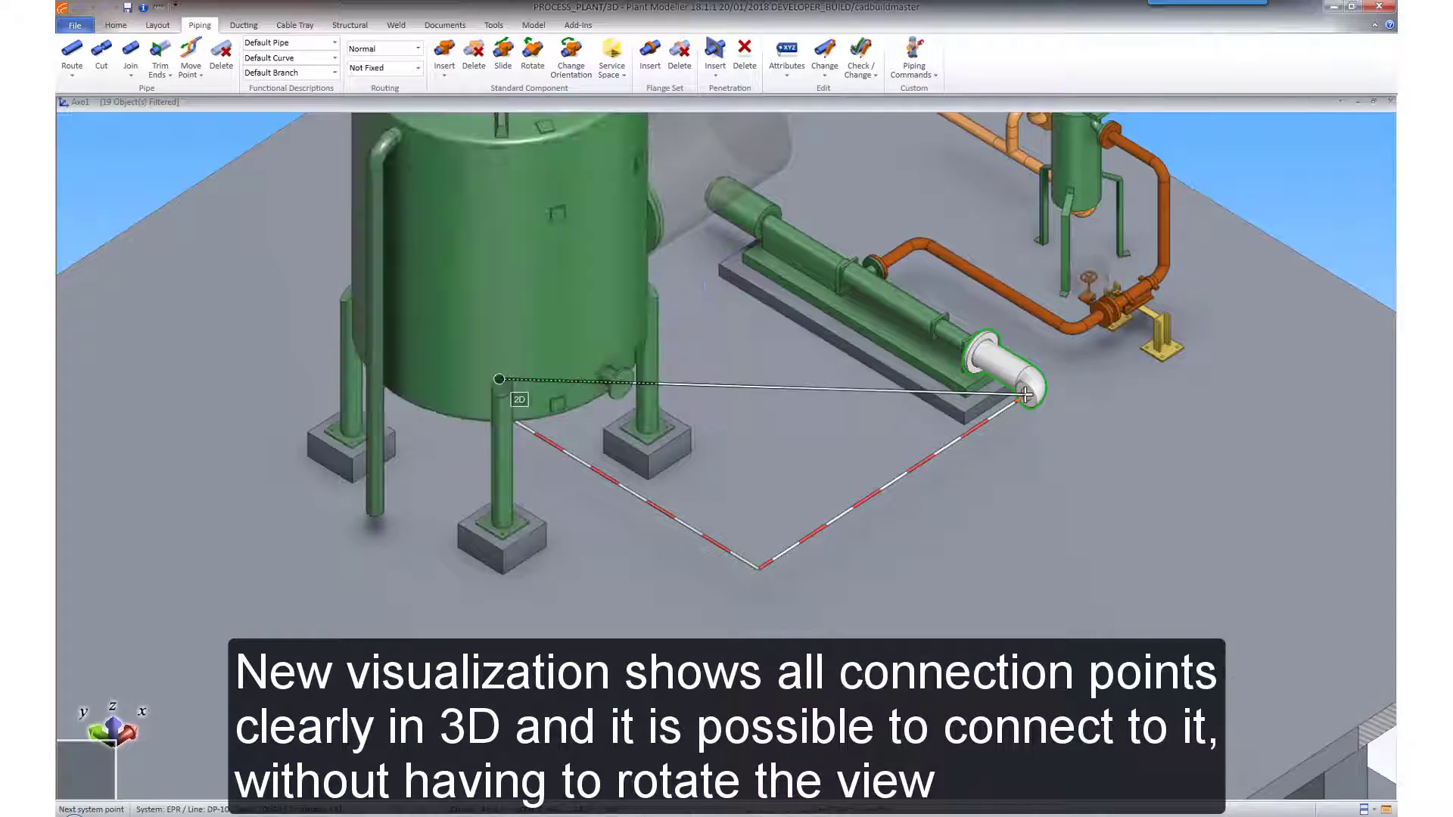
left_click(499, 378)
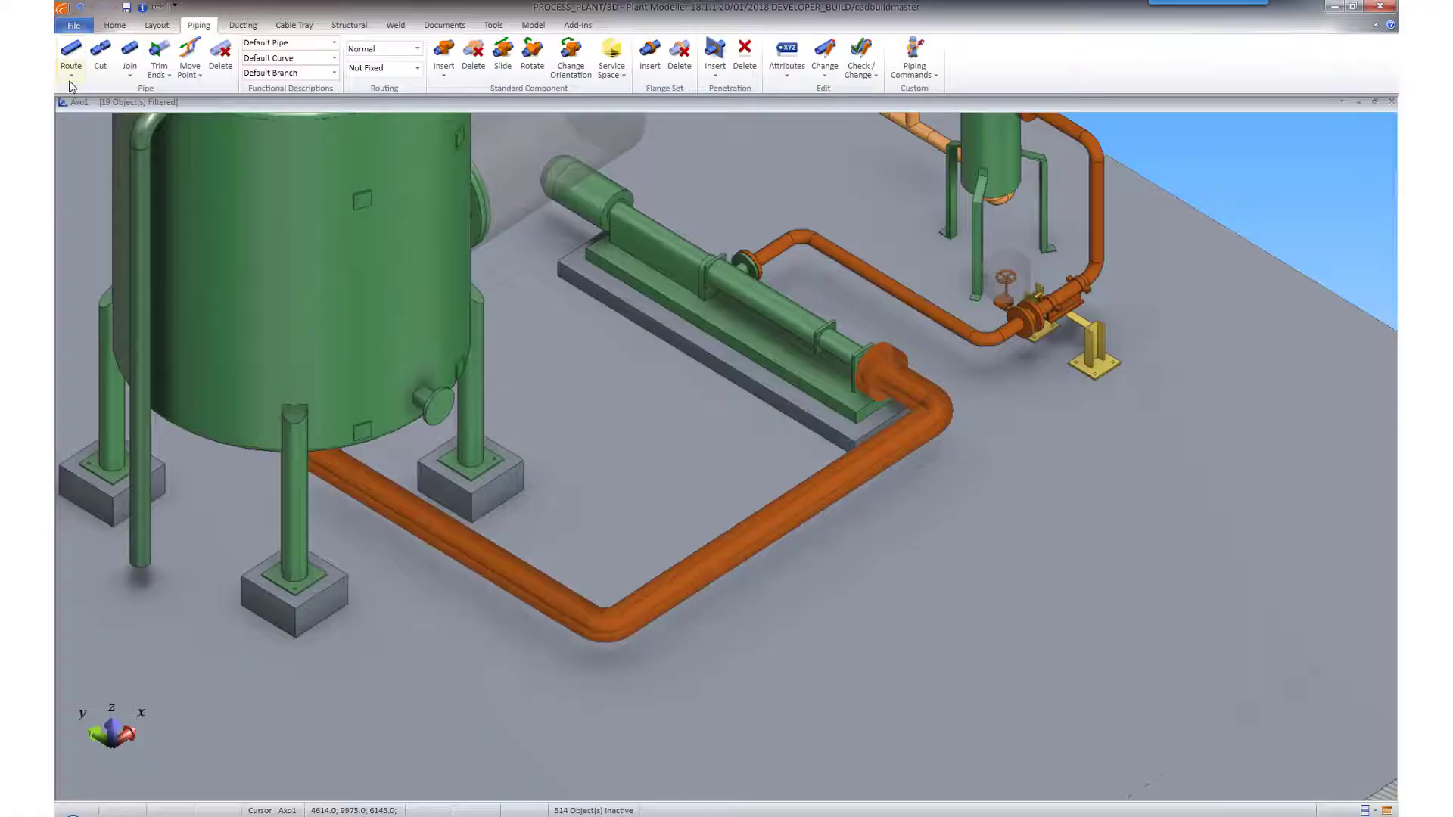
Start Follow Pipe with its start point offset -300 mm in Y from the middle of the new pipe's long section beside the pump.
left_click(70, 76)
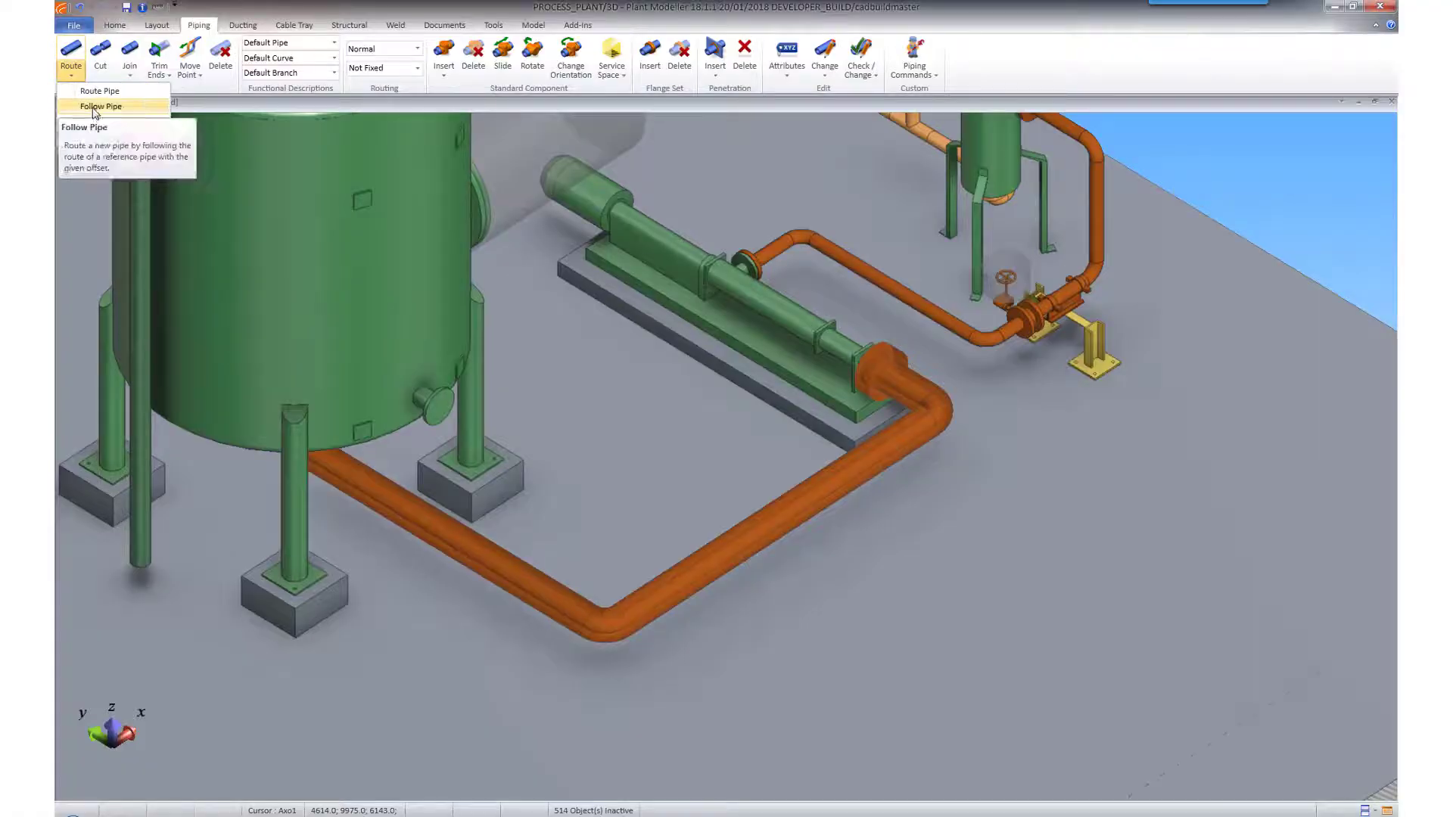
left_click(90, 106)
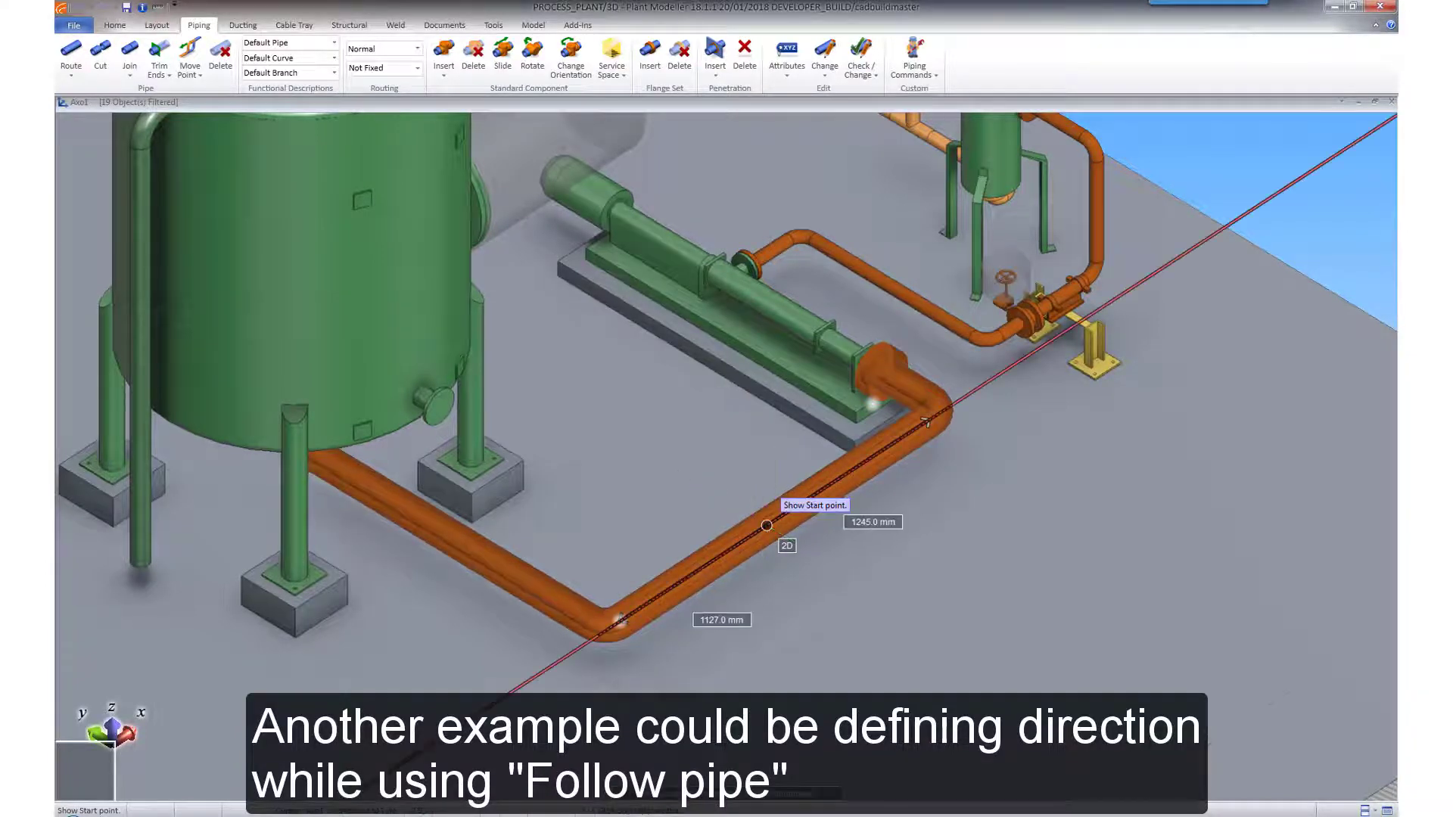
left_click(766, 525)
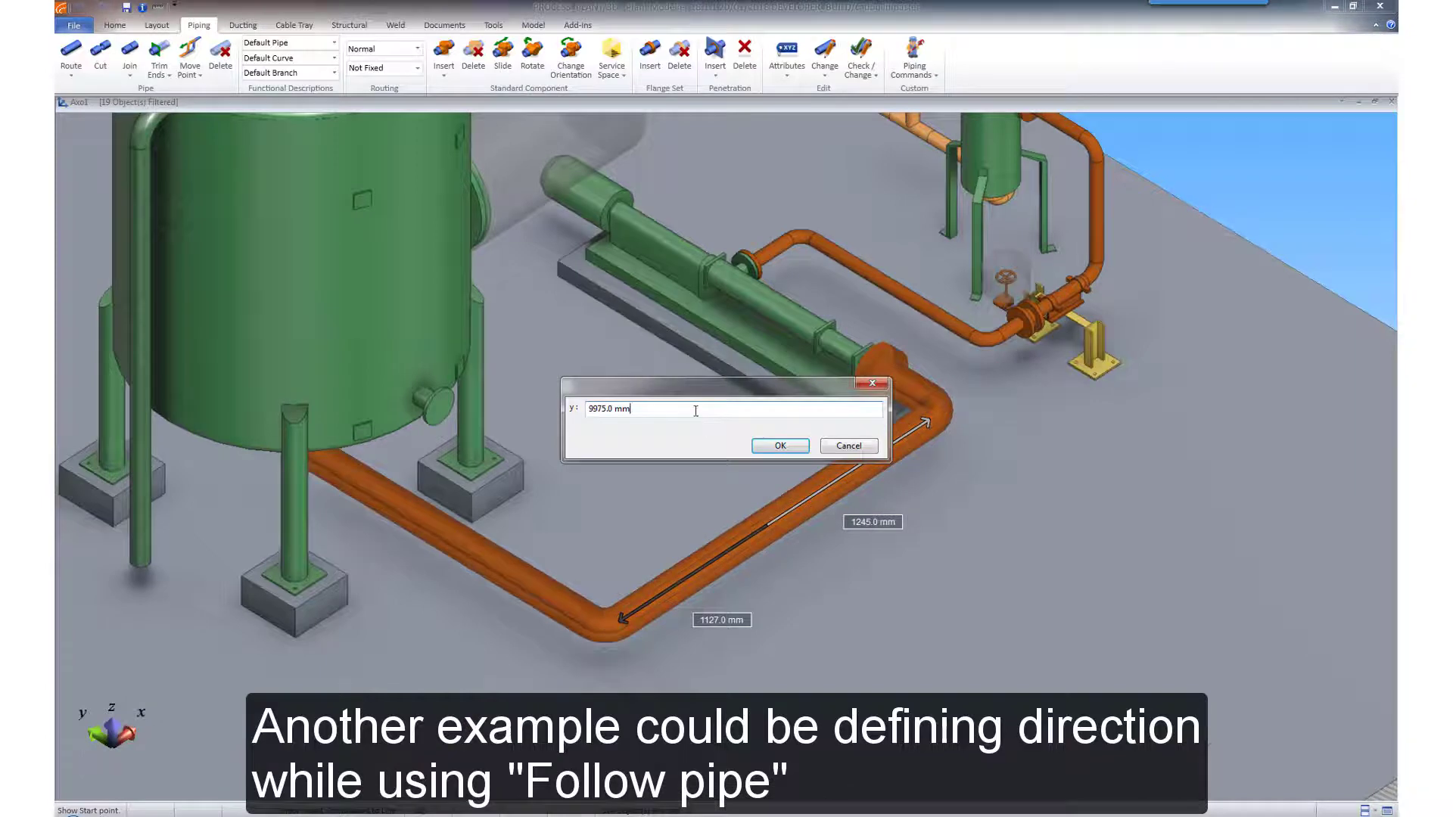
type("-300")
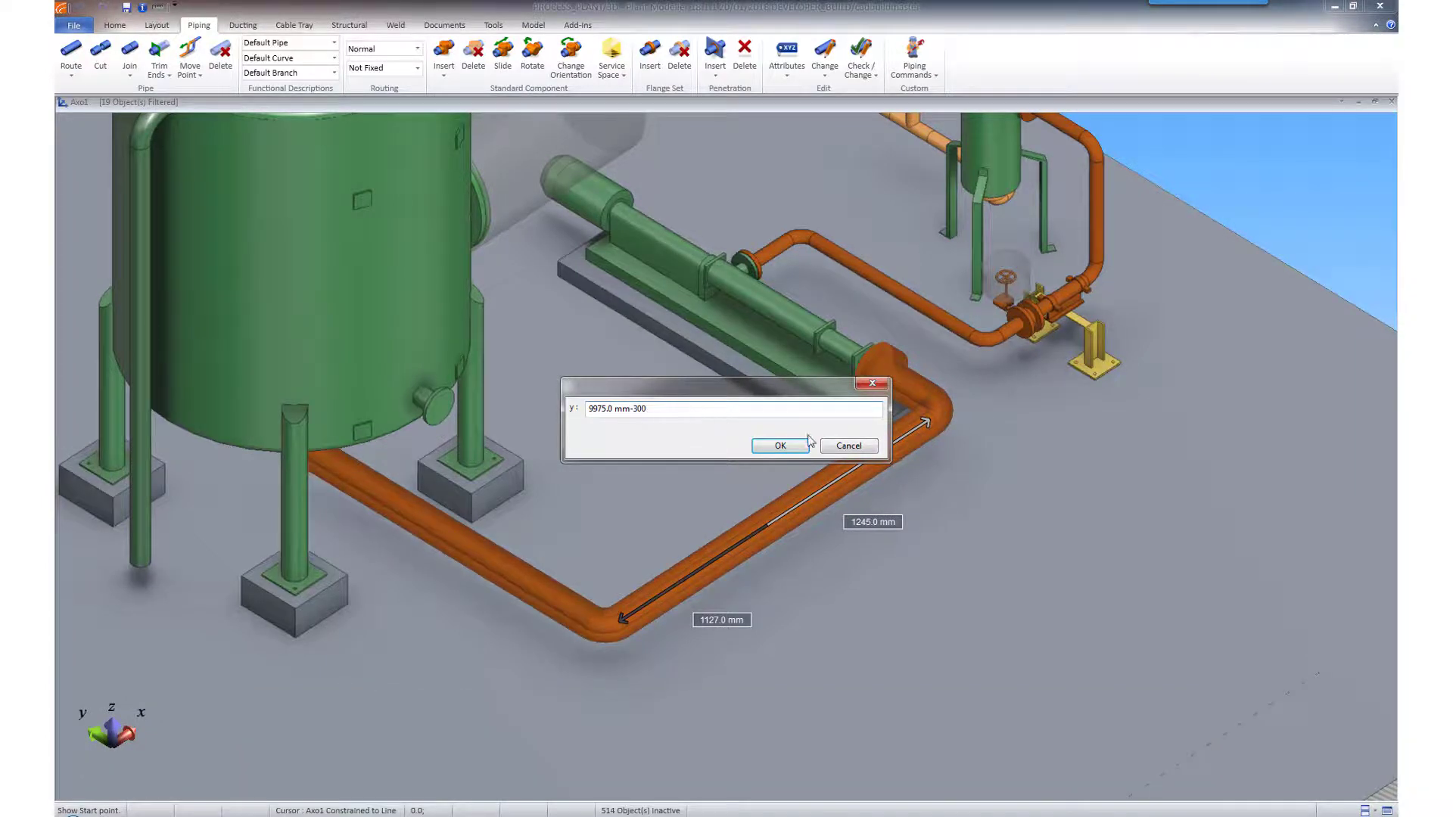
left_click(799, 448)
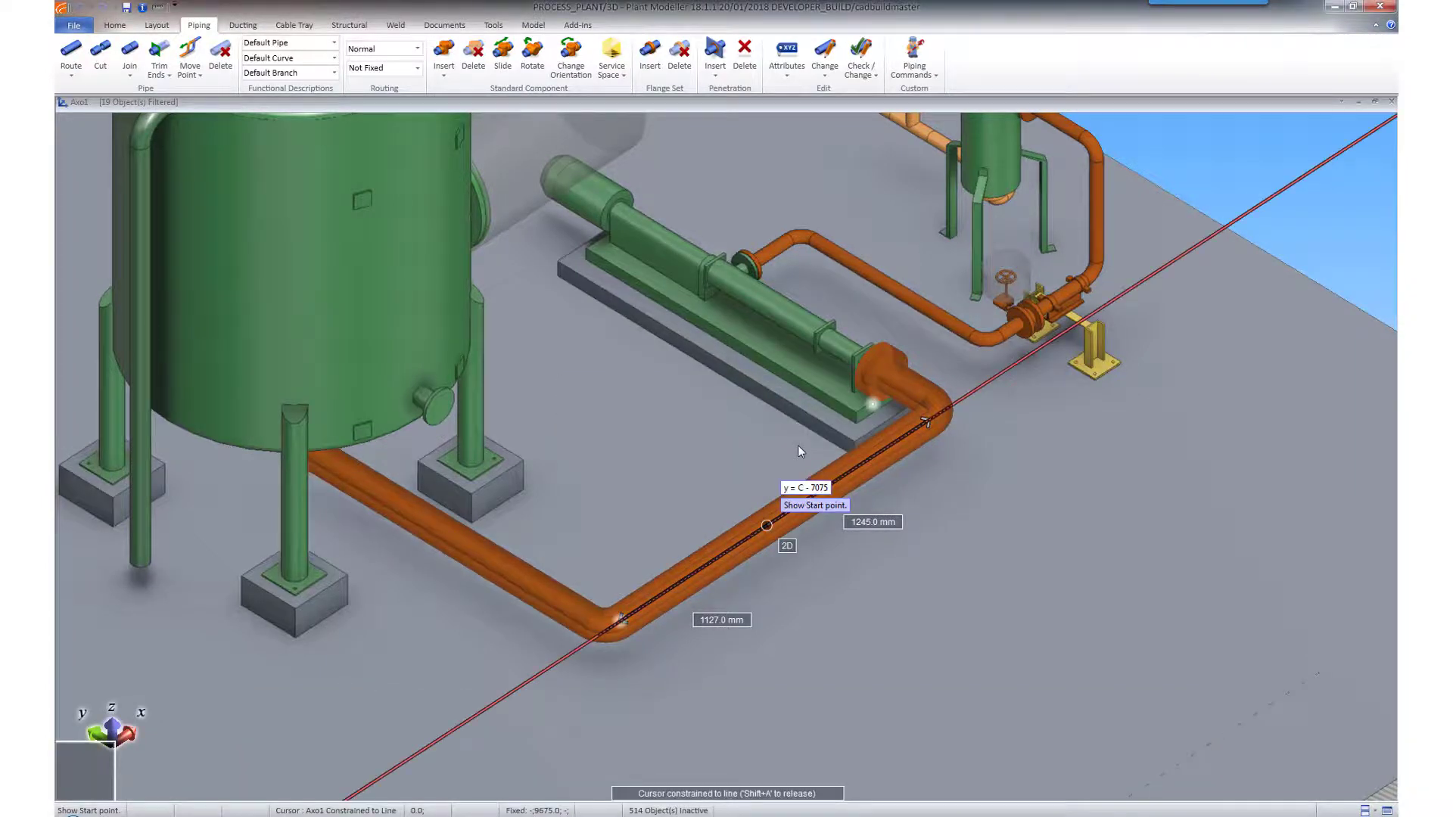
left_click(798, 451)
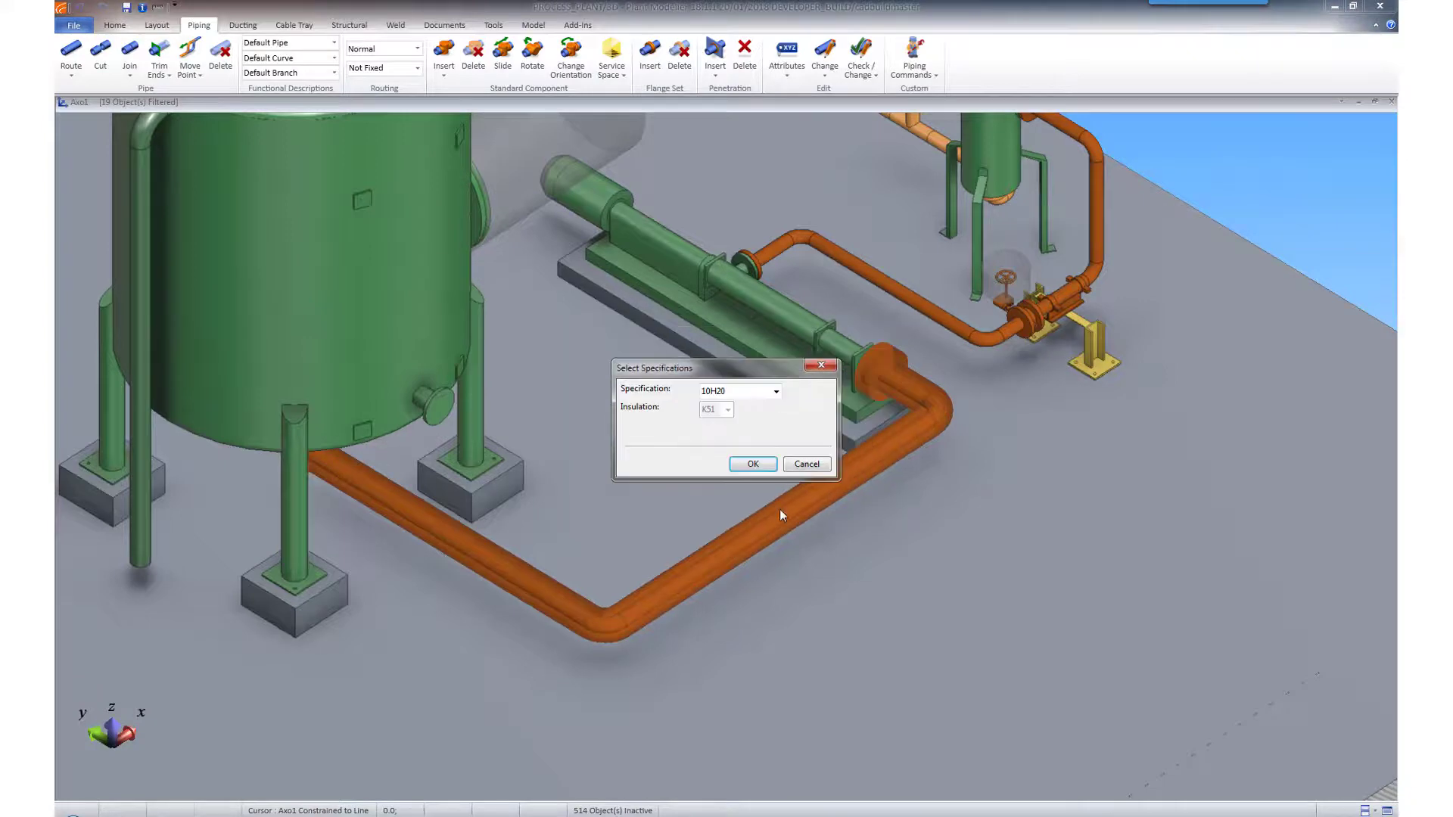
Accept specification 10H20 and the pipe and curve definition, and pick the long straight section as the pipe to follow.
left_click(753, 464)
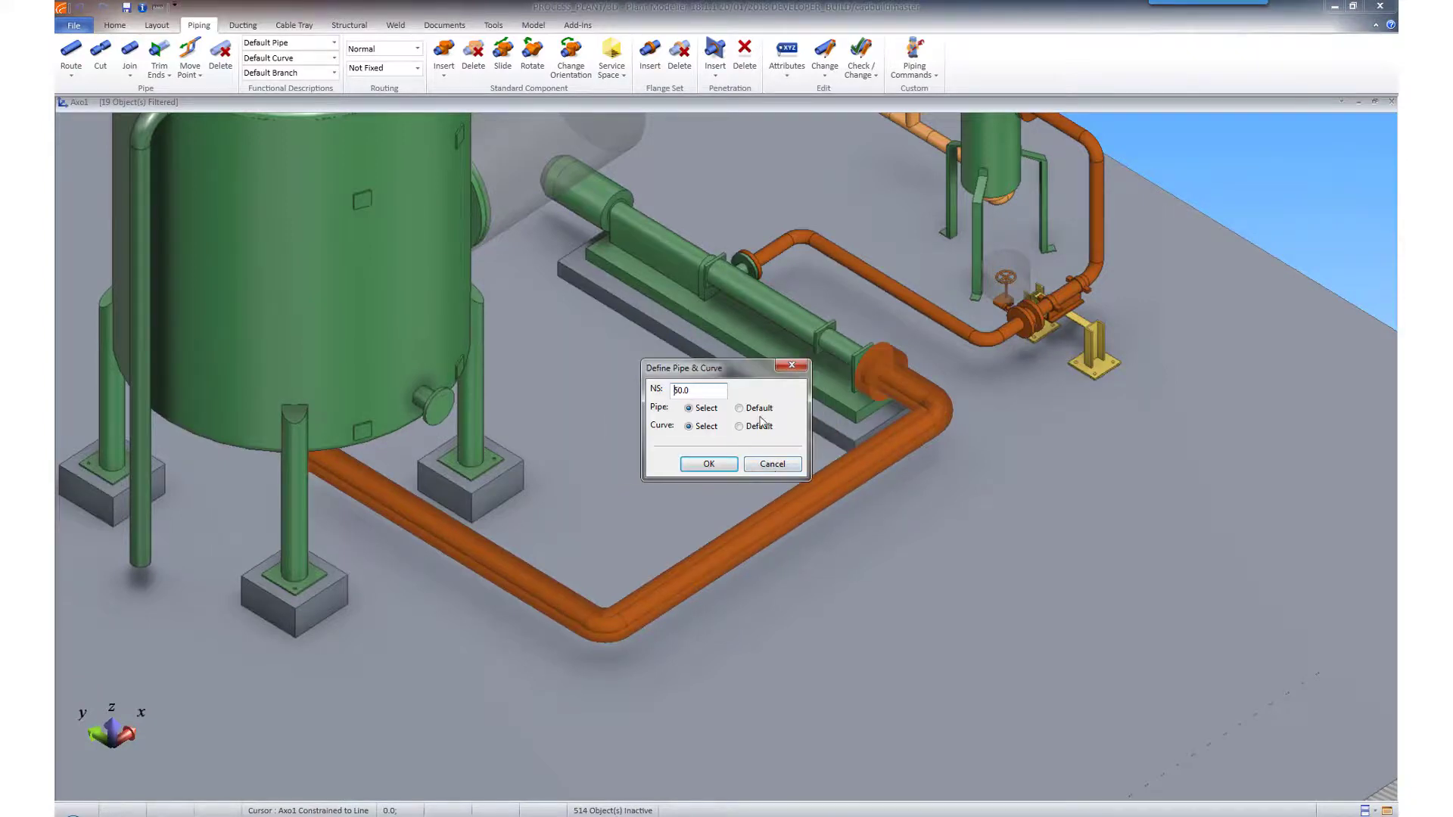
left_click(733, 464)
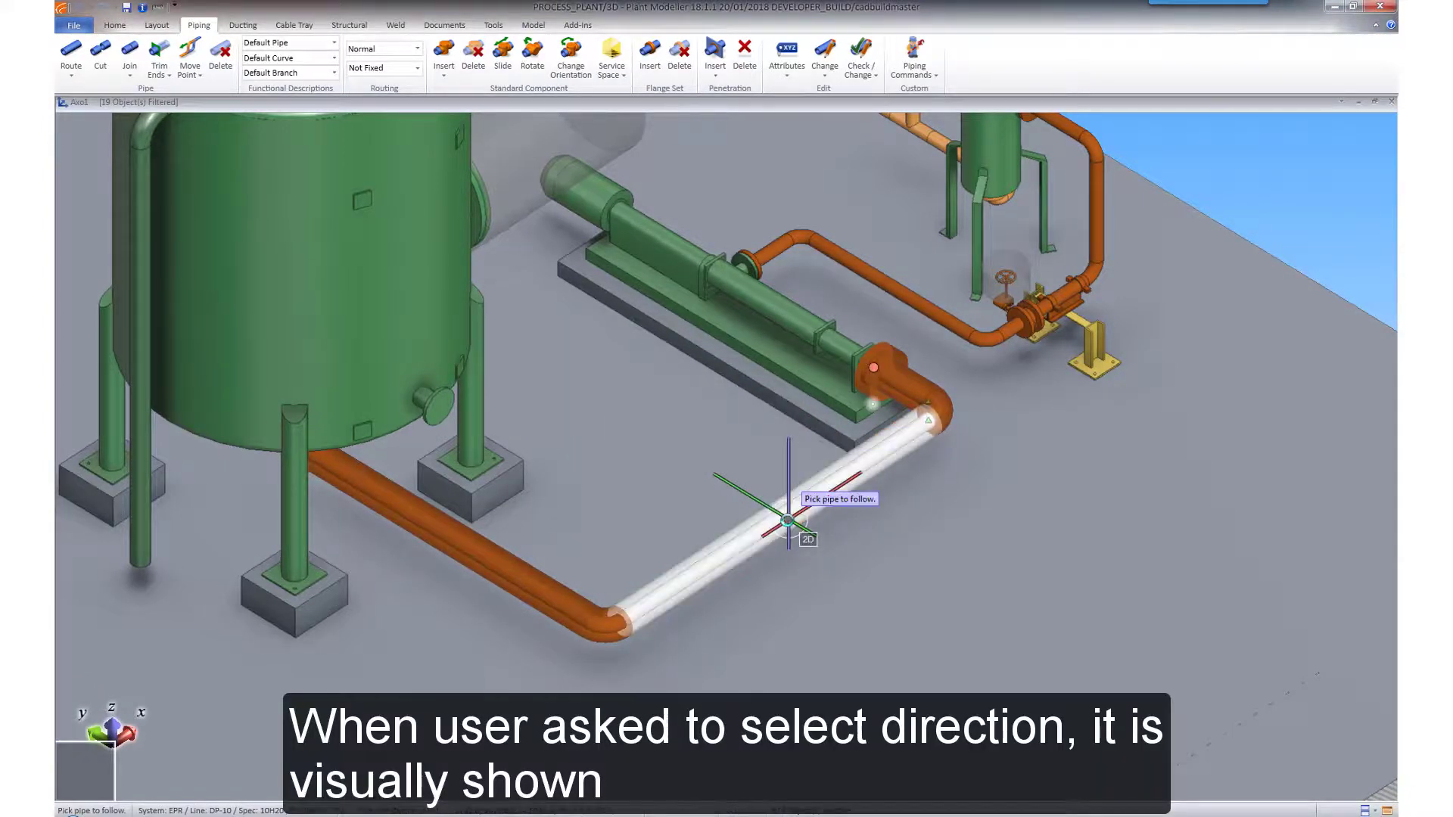
left_click(787, 521)
scroll(789, 562, "up", 5)
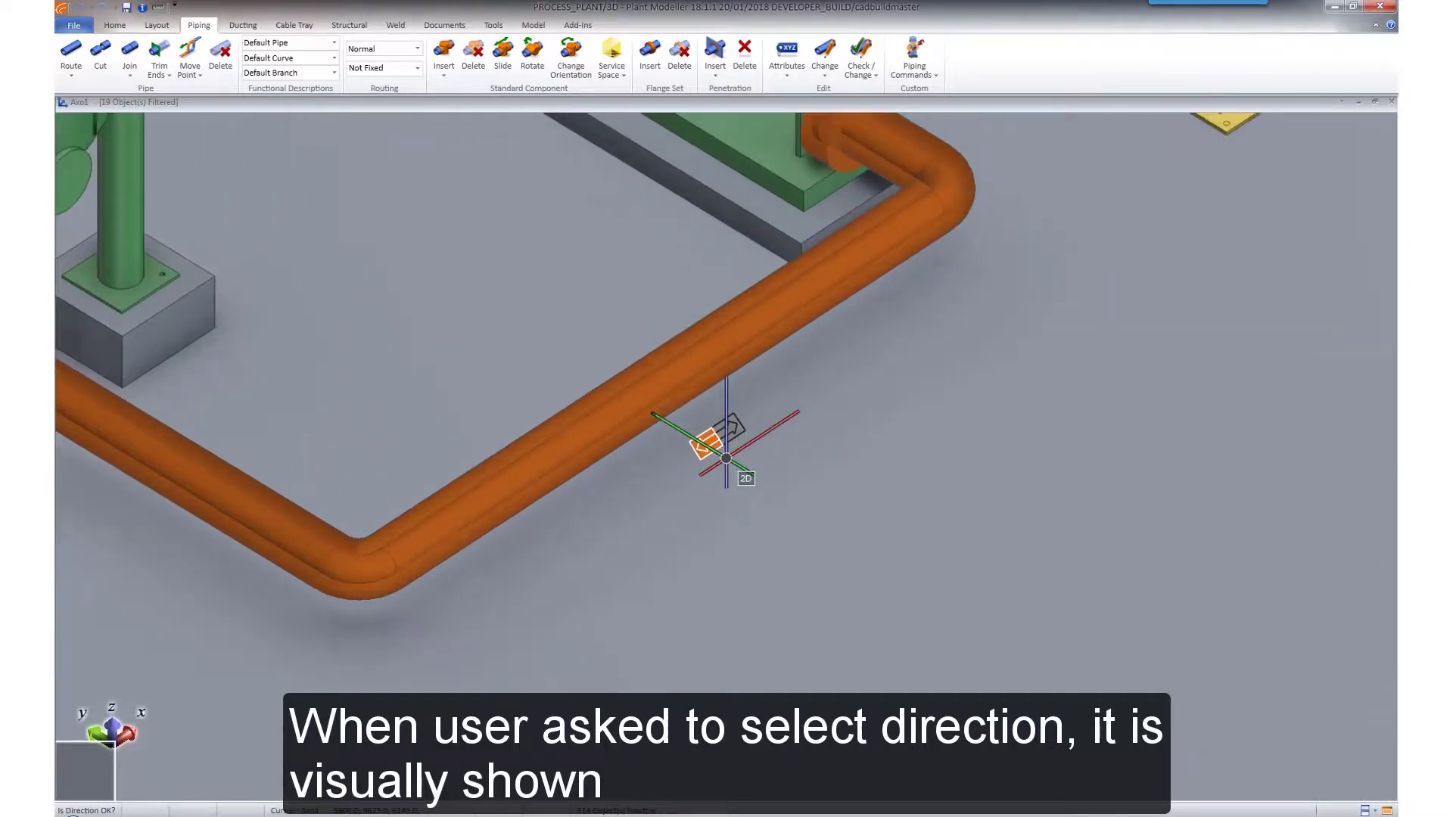